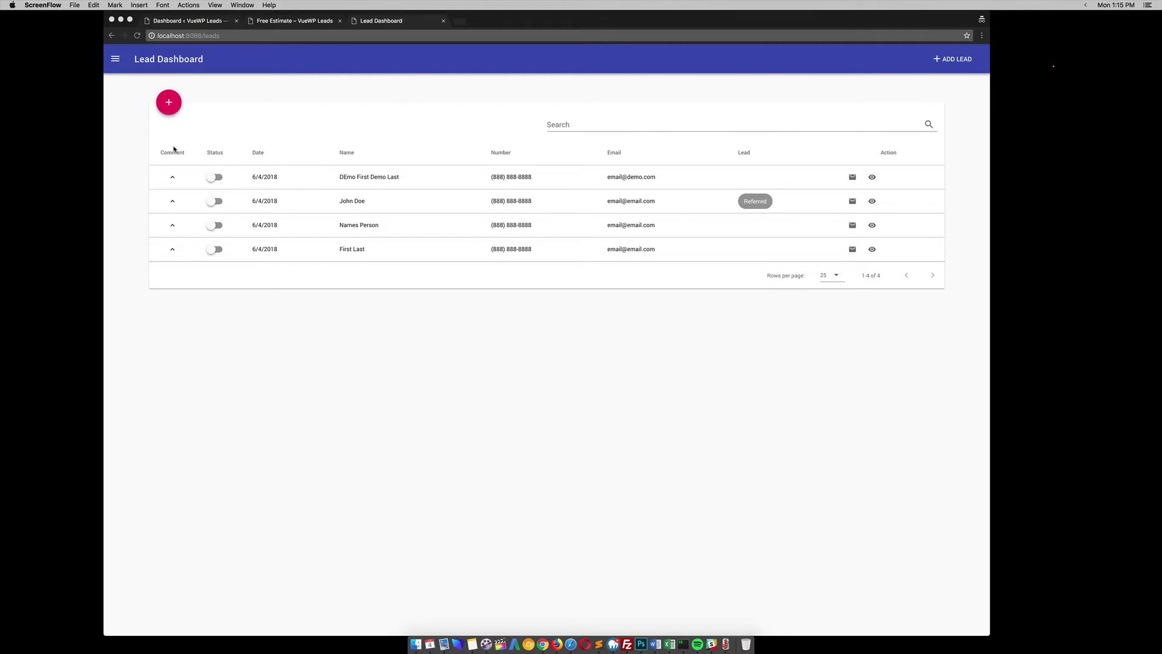
- Expand and collapse the first lead's comment, then go to the WordPress Free Estimate page
left_click(172, 176)
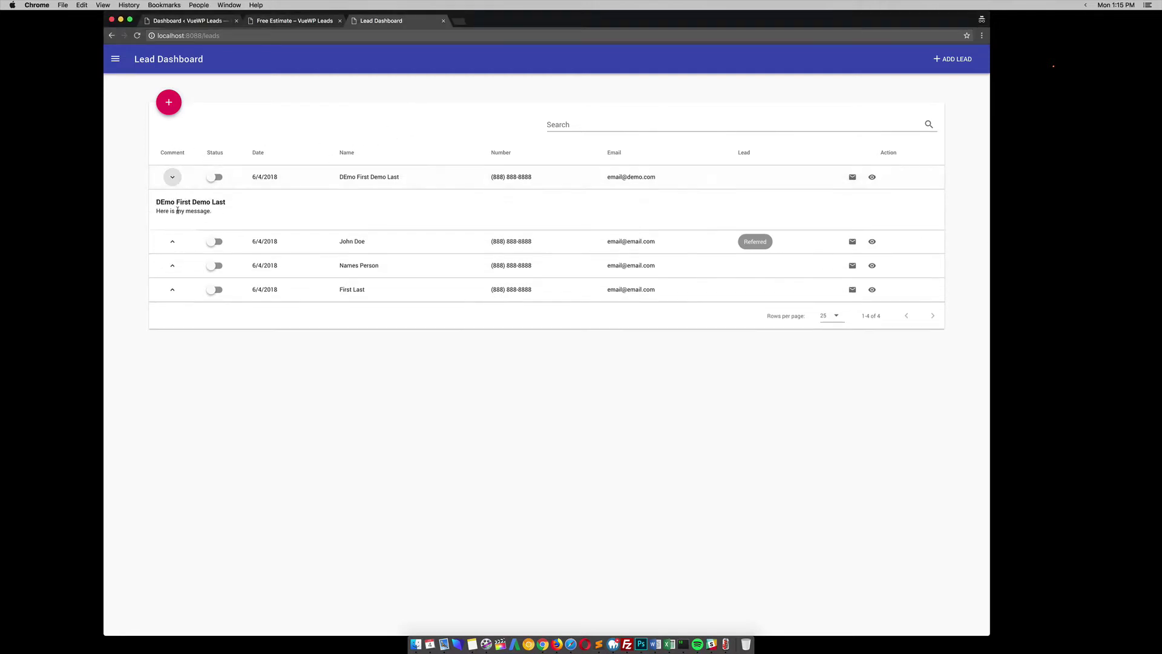
left_click(173, 177)
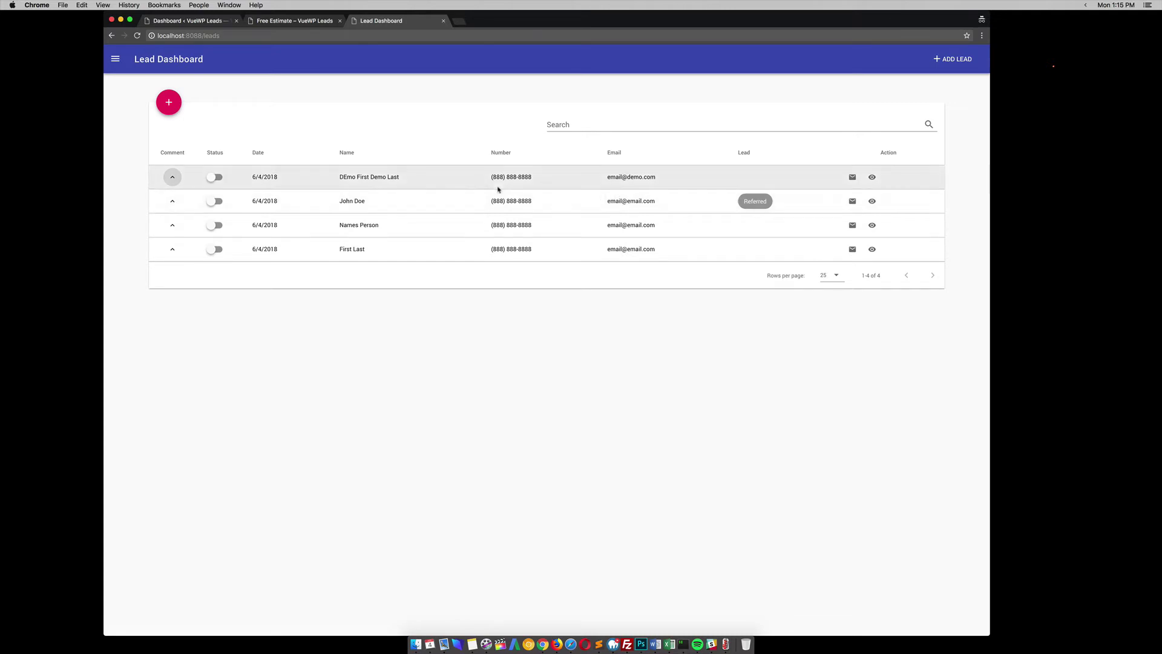
left_click(278, 23)
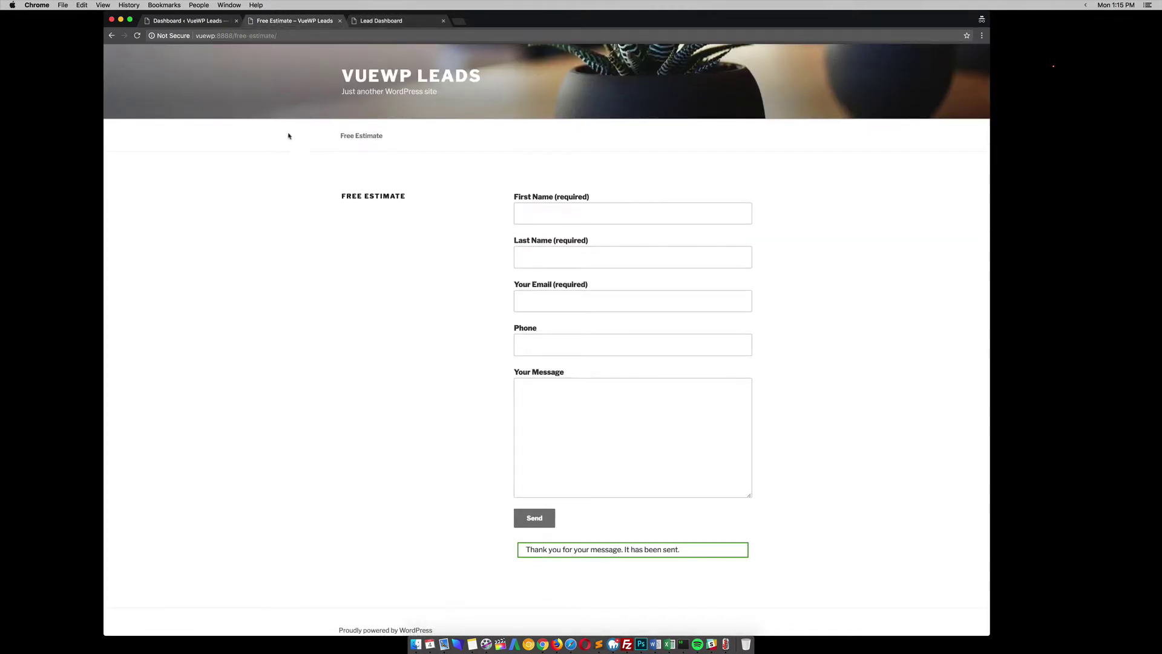
- Reload the Free Estimate form and fill First Name 'First' and Last Name 'Last'
left_click(296, 35)
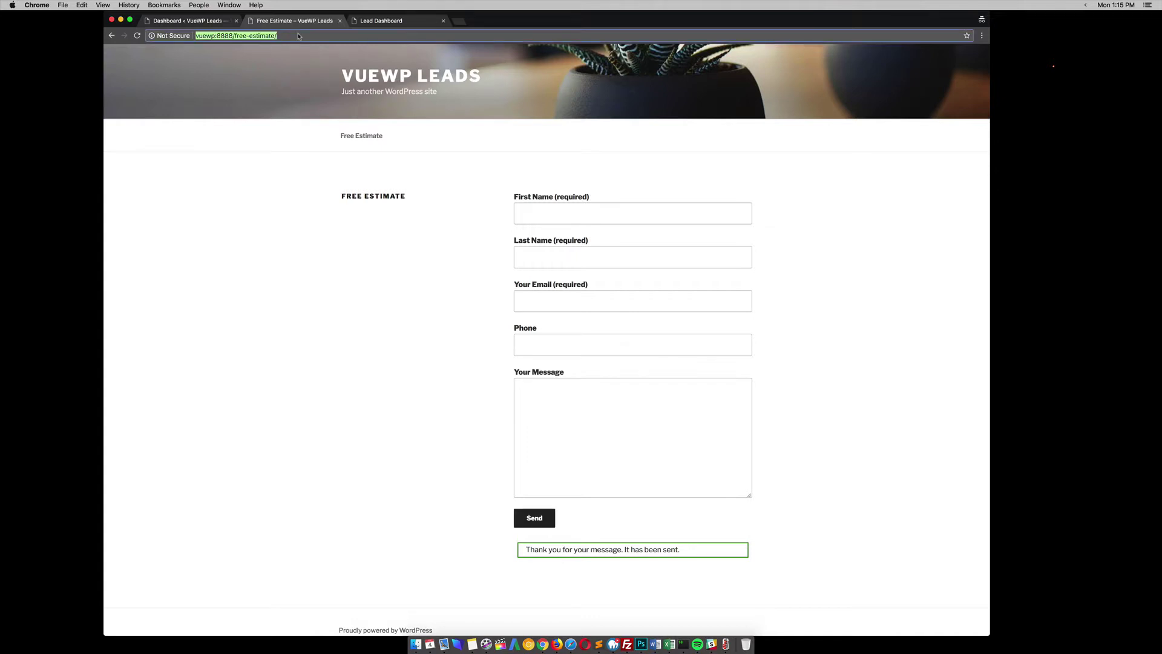
key("Return")
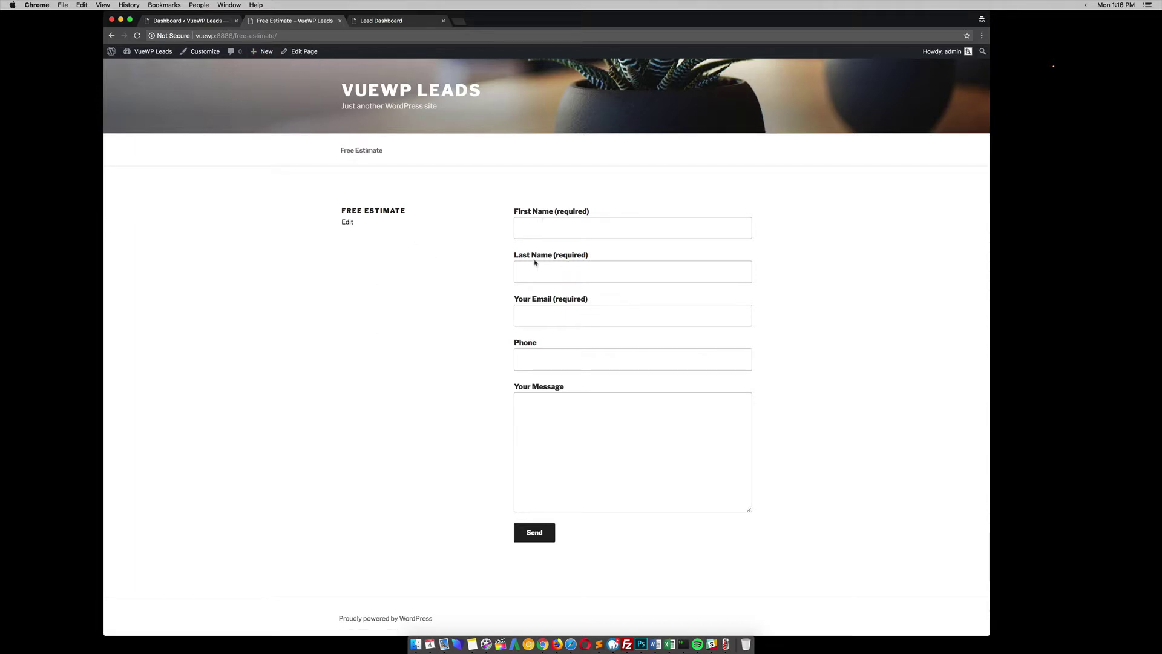
left_click(534, 231)
type("Fir")
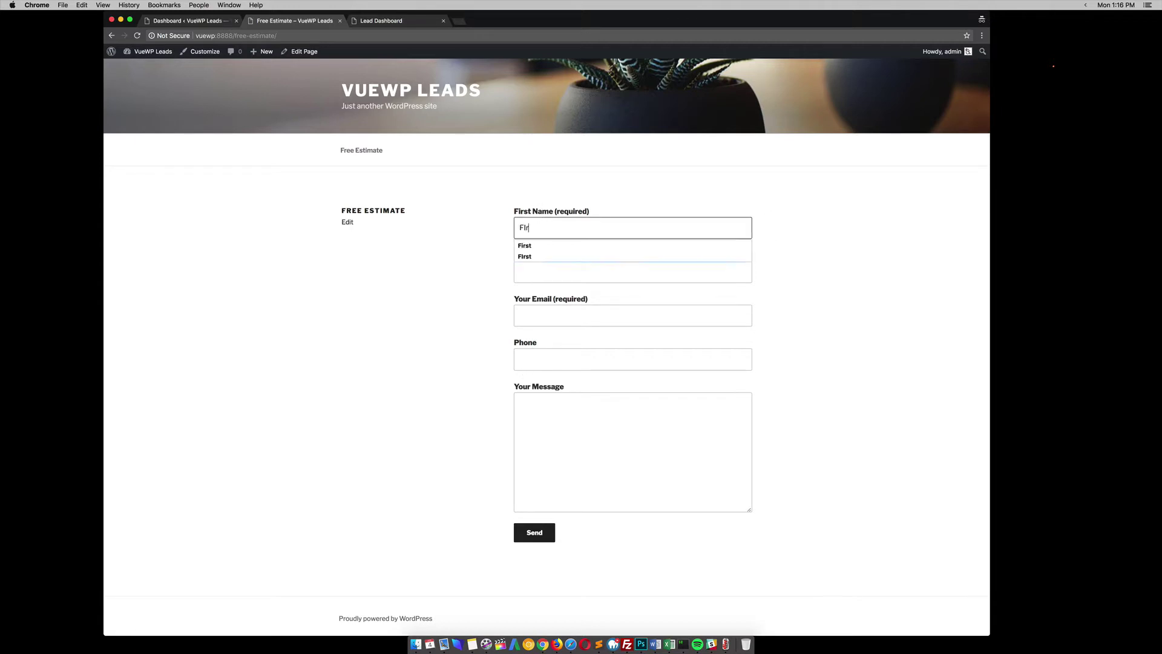
key("Down")
key("Return")
key("Tab")
type("Last")
key("Tab")
- Autofill the email and phone number, and enter the message 'Here is a message'
type("email")
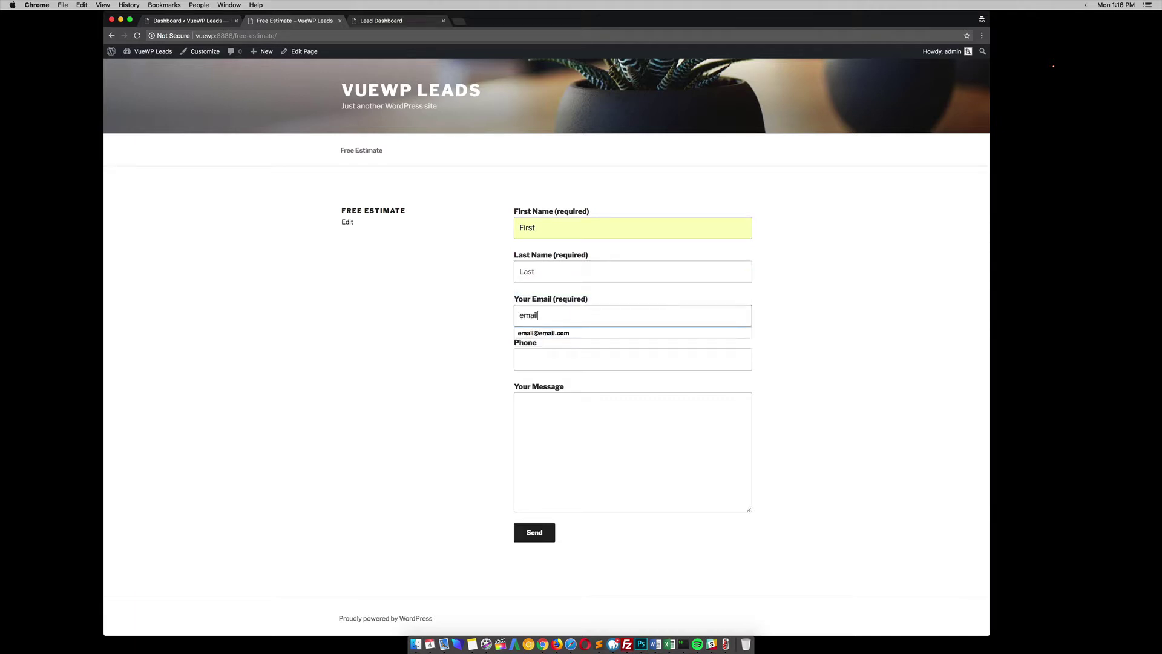
key("Down")
key("Return")
key("Tab")
type("888888")
left_click(556, 376)
left_click(534, 427)
type("Here is")
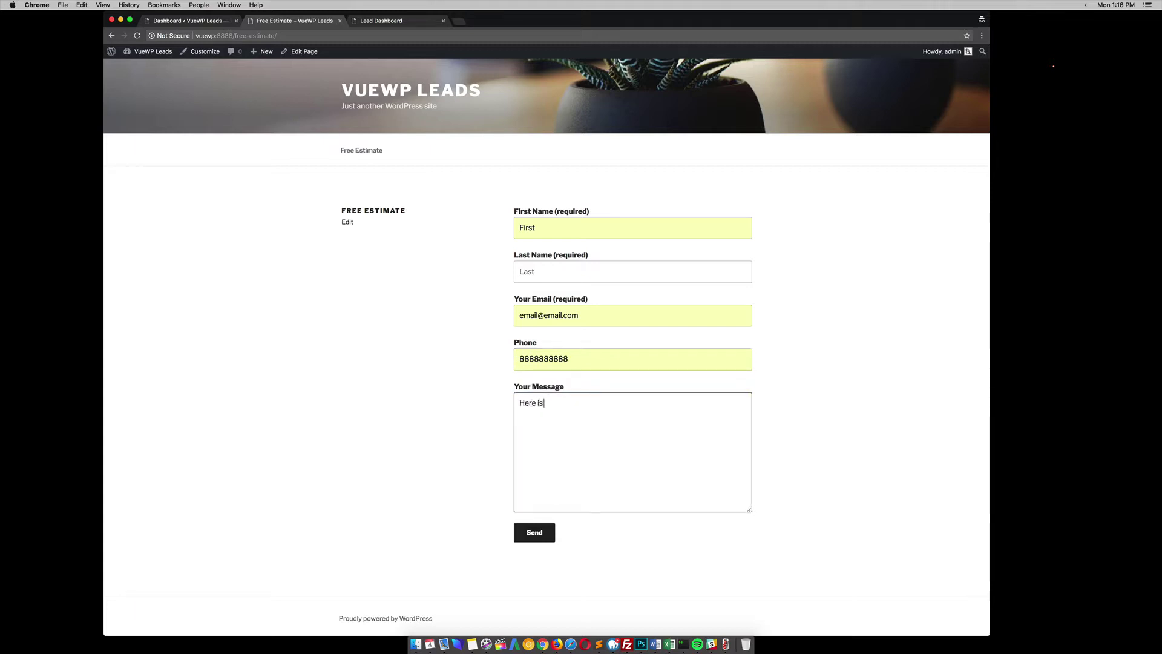
type(" a message.")
- Change the first name to 'Demo First Name' and send the estimate request
double_click(538, 235)
type("Demo First Name")
left_click(405, 279)
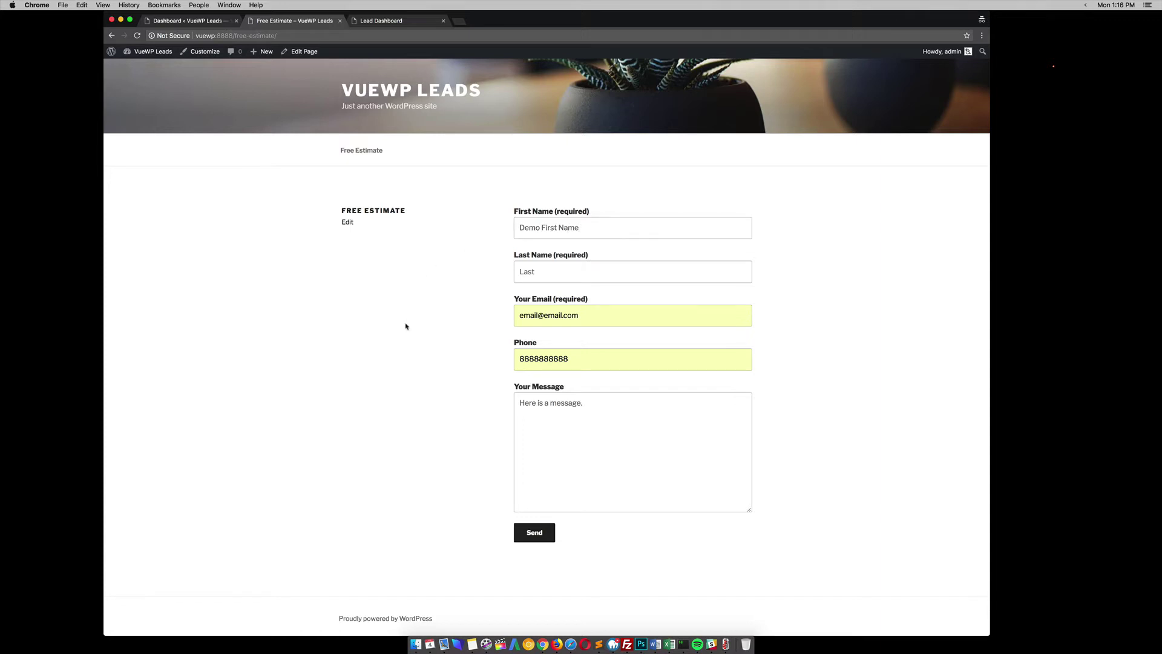
left_click(548, 527)
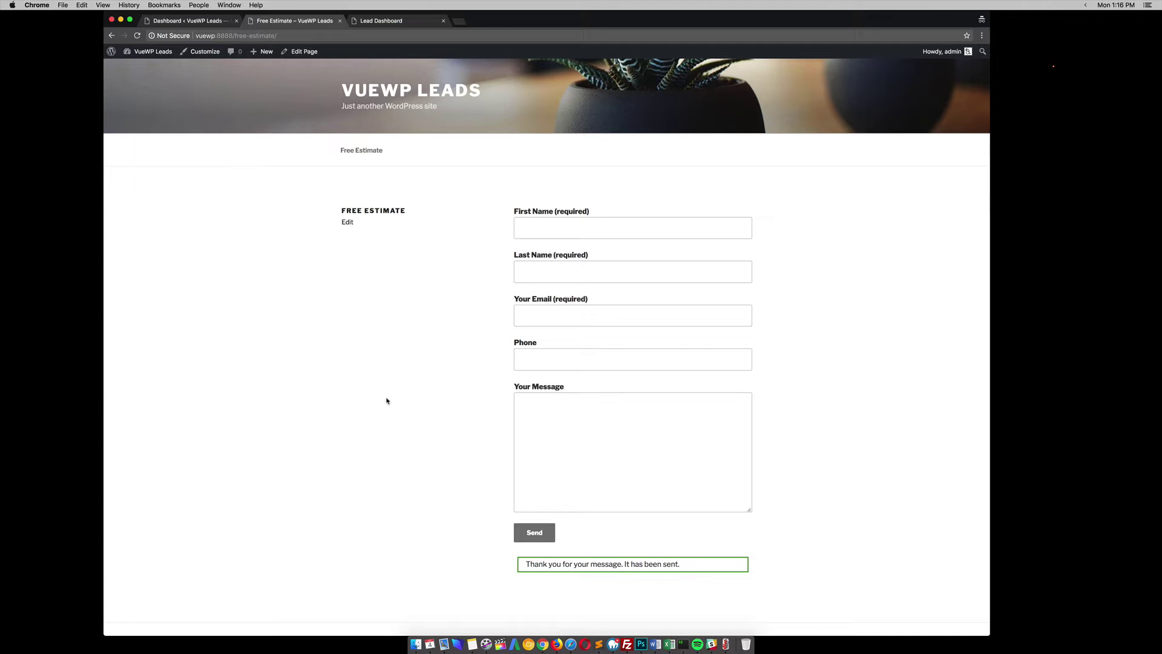
- In the WordPress admin, open Flamingo's Inbound Messages list to see the new submission
left_click(184, 23)
mouse_move(170, 192)
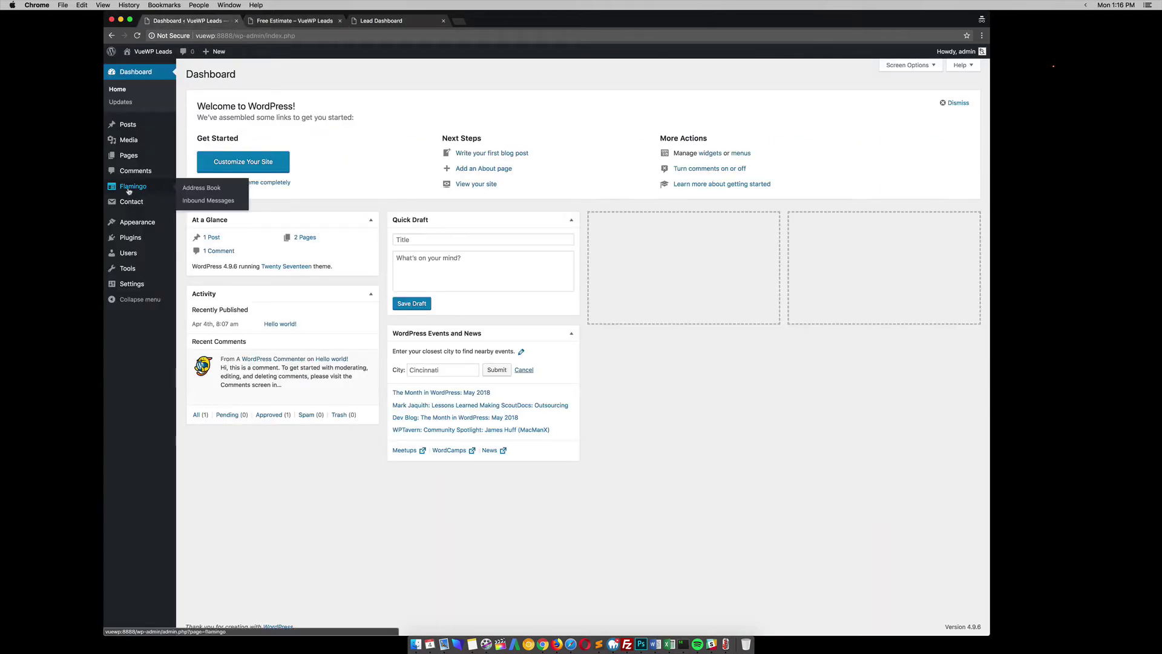
left_click(197, 202)
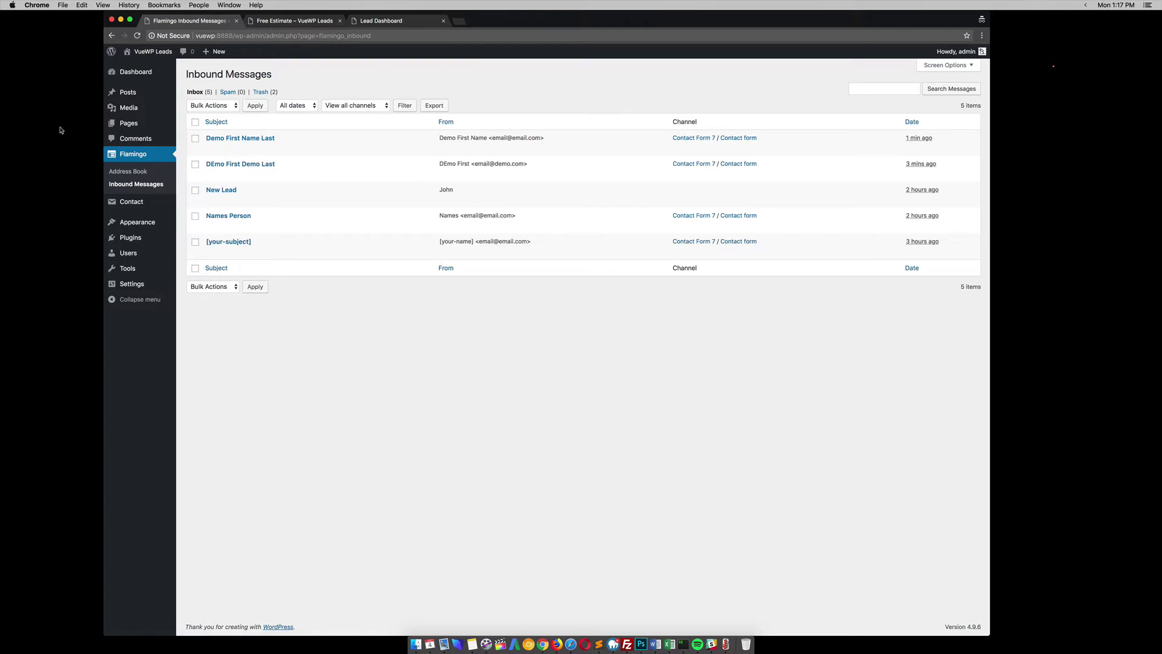
mouse_move(133, 82)
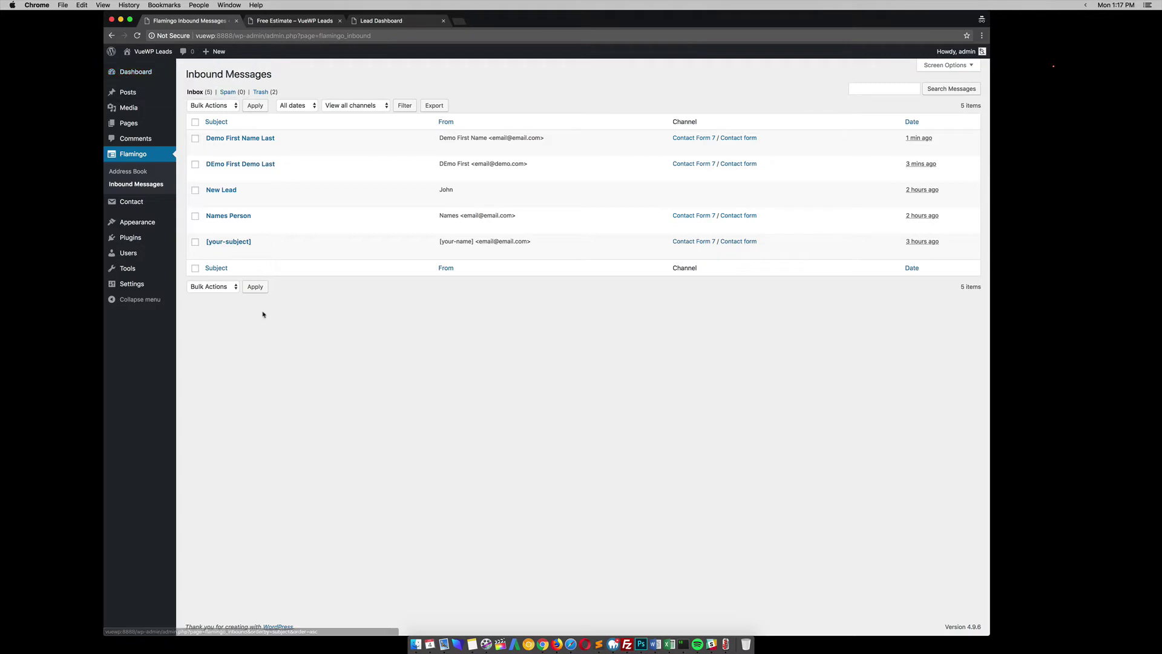
mouse_move(141, 203)
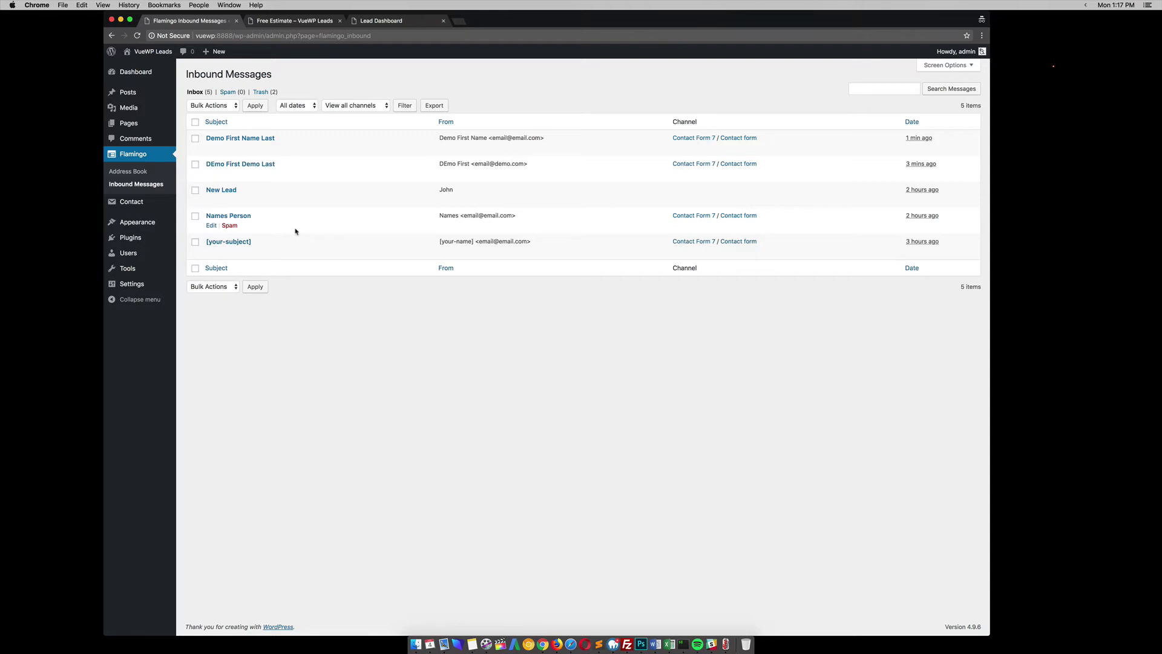
- Log out of Lead Dashboard and sign back in with the admin username and password
left_click(366, 21)
left_click(115, 58)
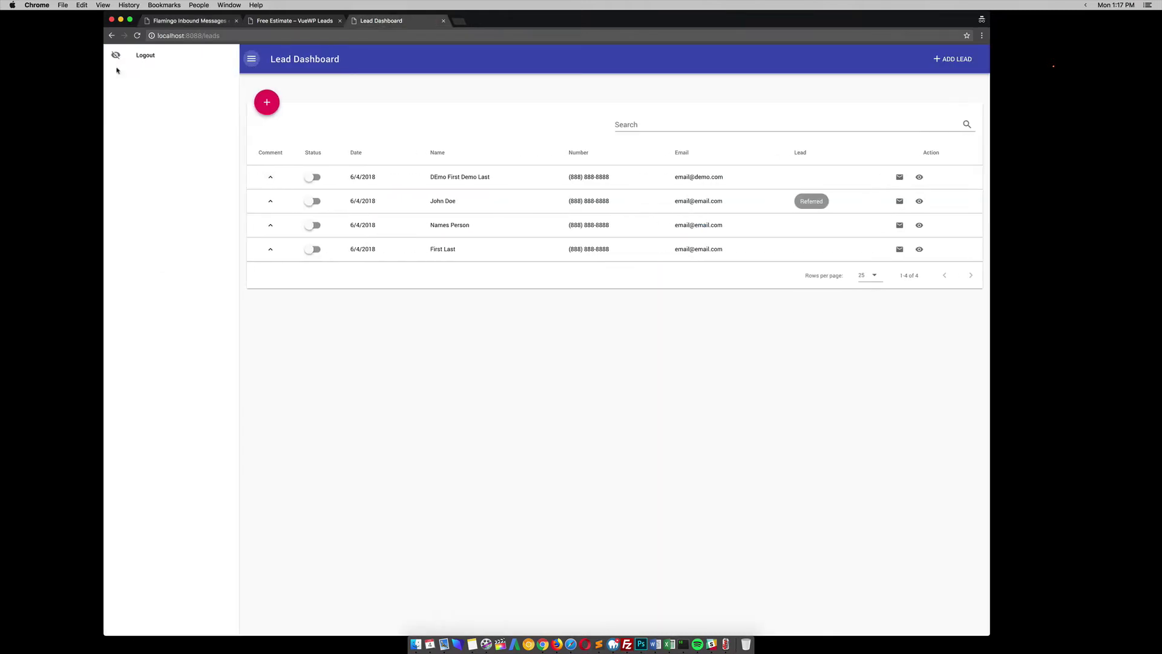
left_click(137, 60)
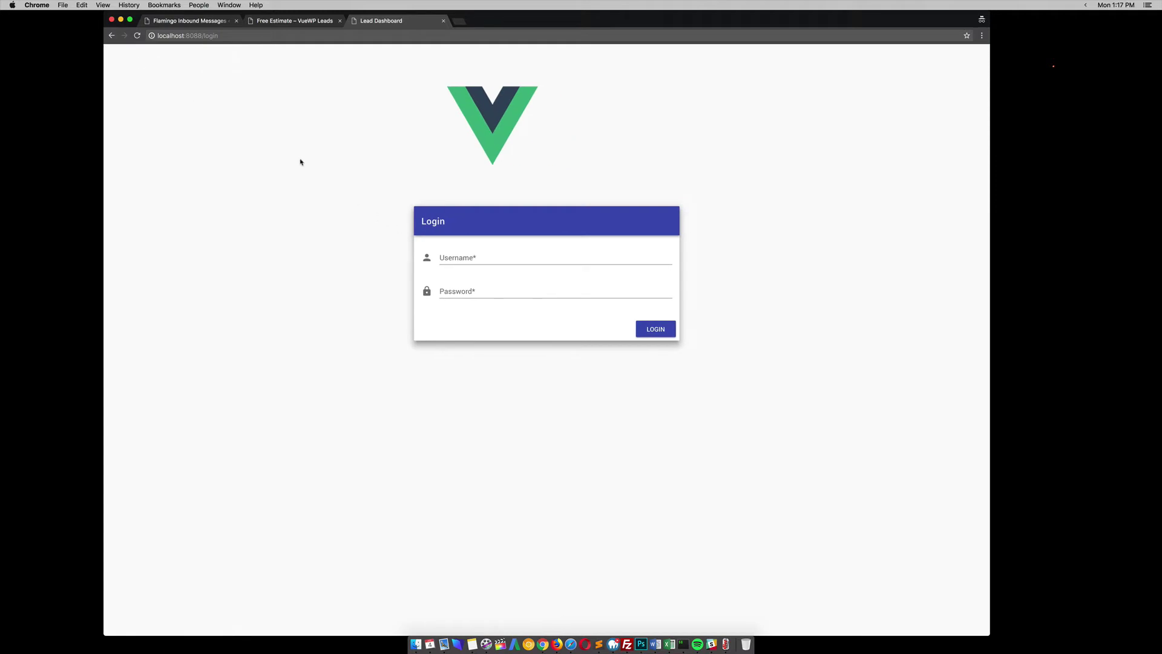
left_click(460, 258)
type("admin")
key("Tab")
type("admin")
key("Return")
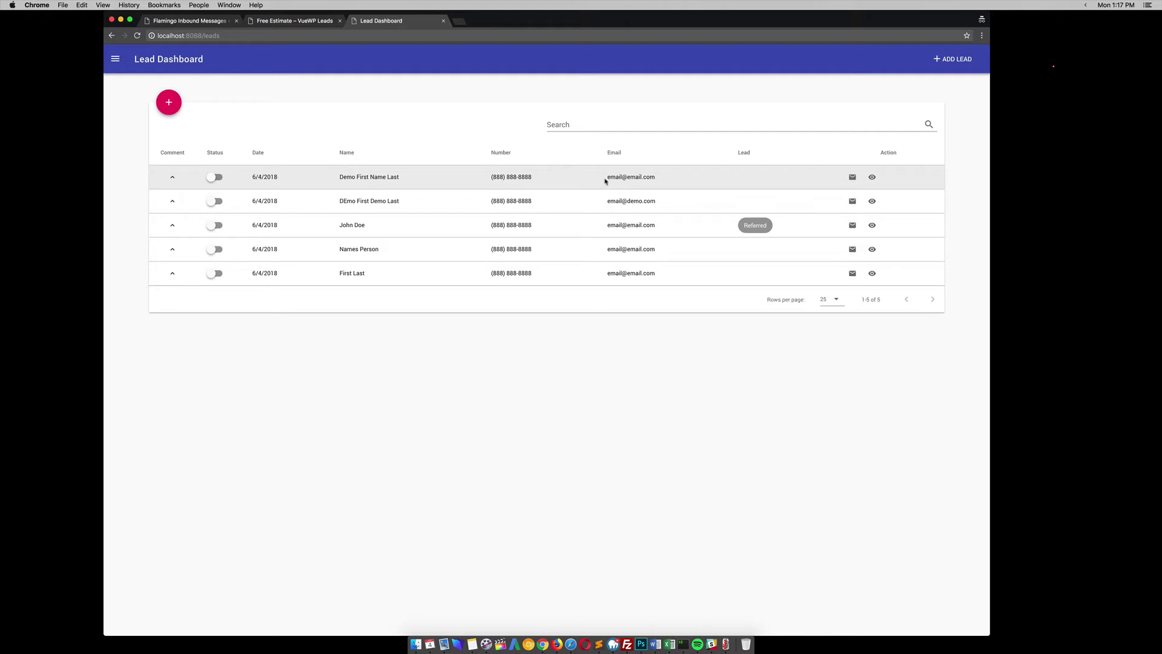
- Expand and collapse the Demo First Name Last comment, then turn its Status toggle on
left_click(173, 177)
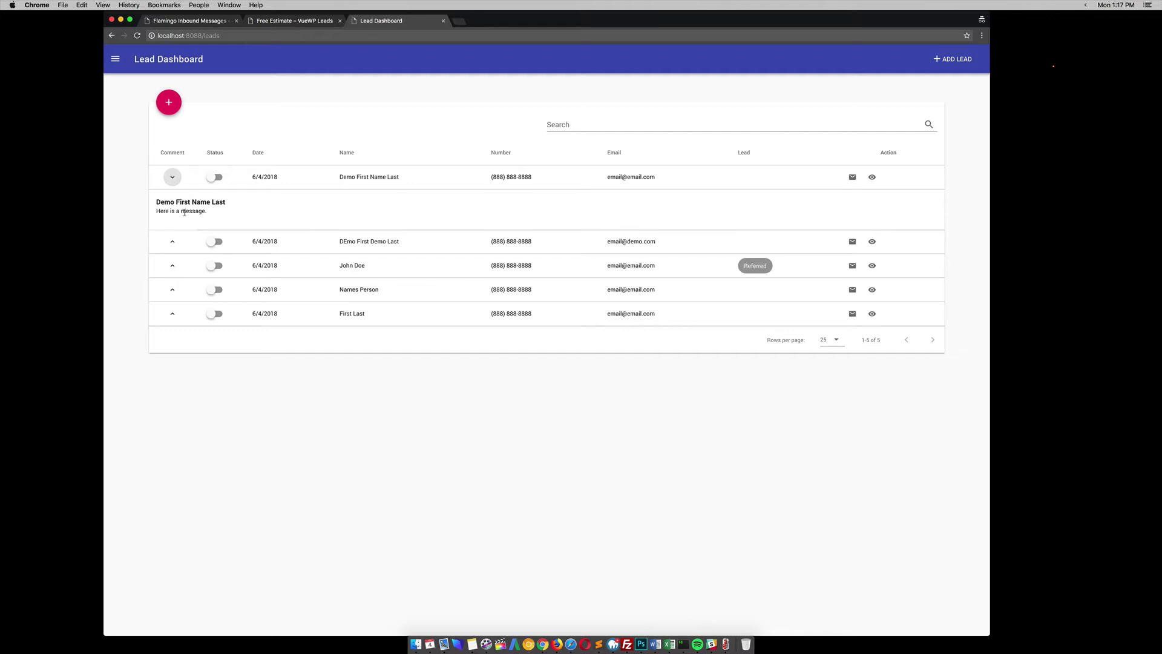
left_click(173, 177)
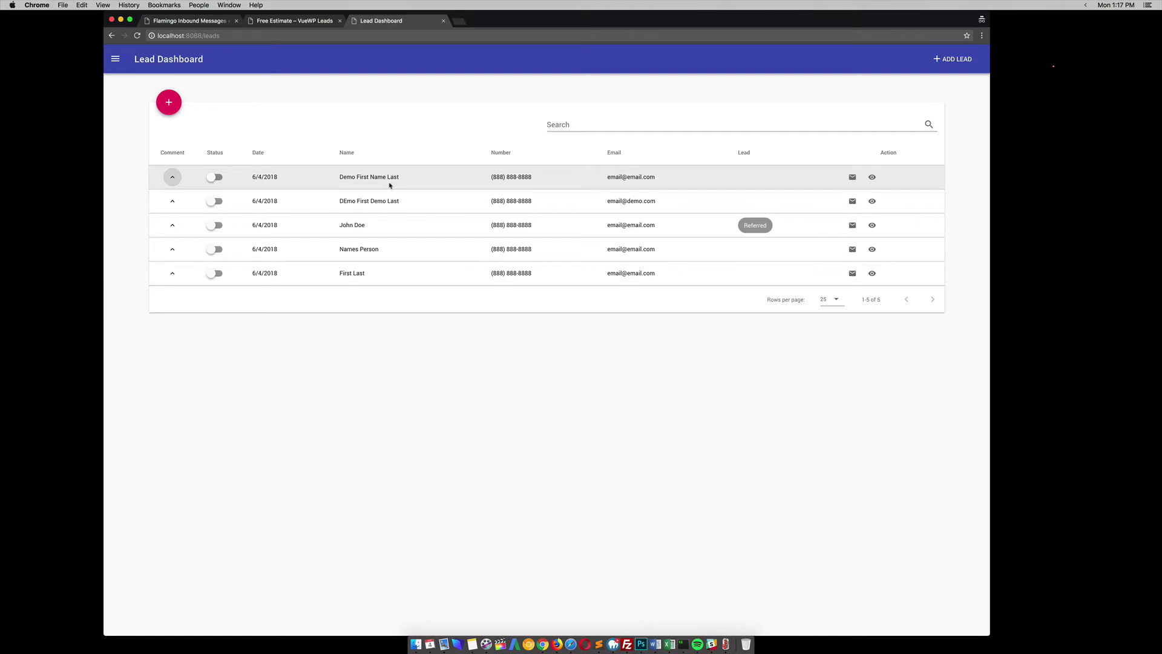
left_click(219, 177)
left_click(851, 177)
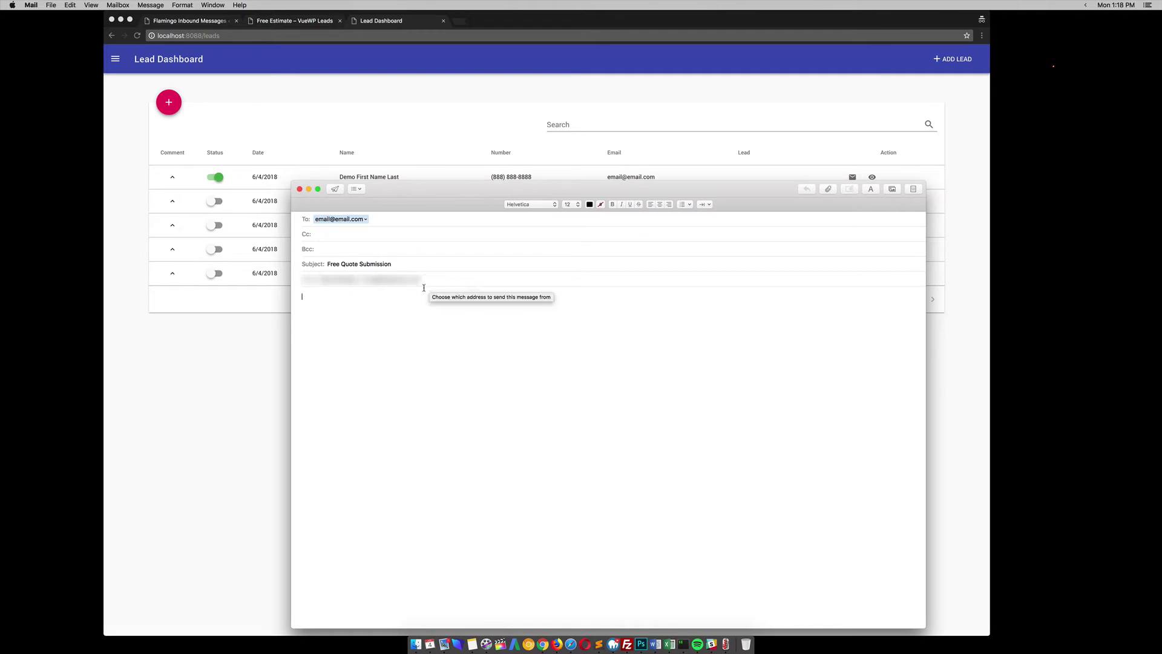
left_click(300, 190)
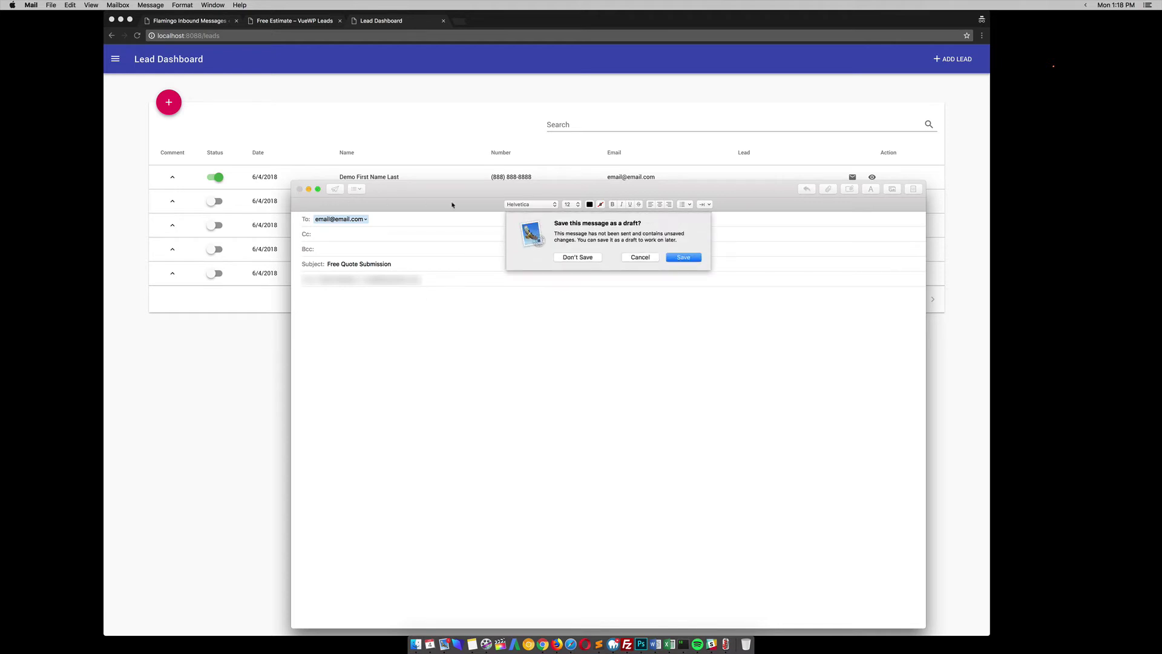
left_click(579, 259)
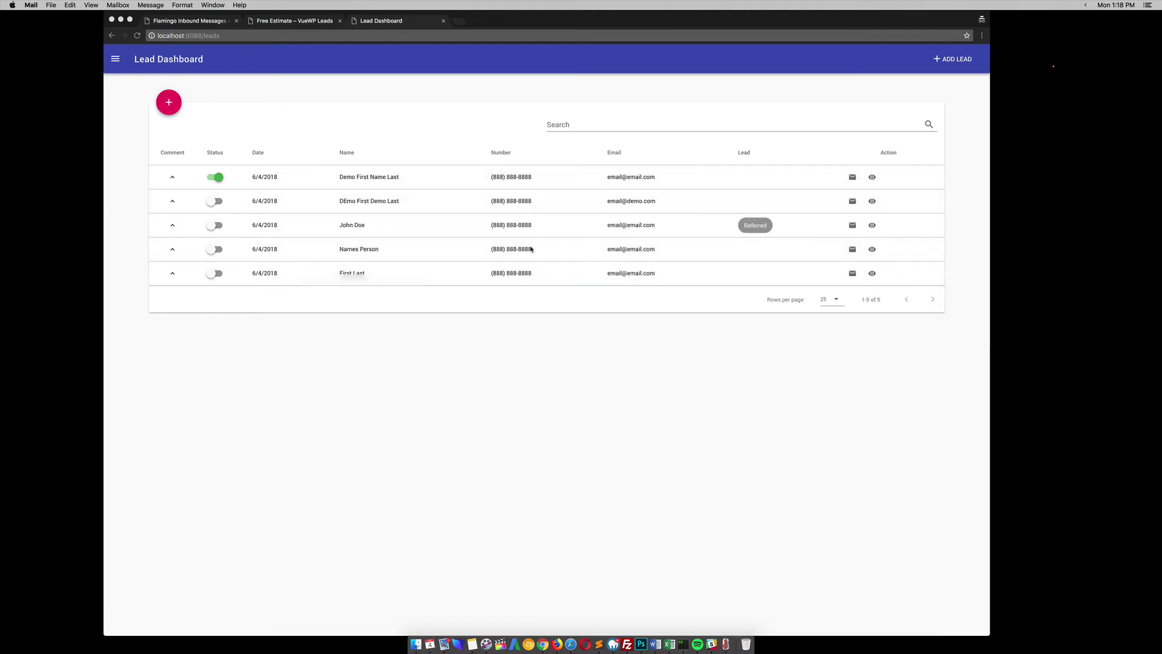
- Open the Demo First Name Last detail page, review its submission details, and focus the Notes box
left_click(872, 177)
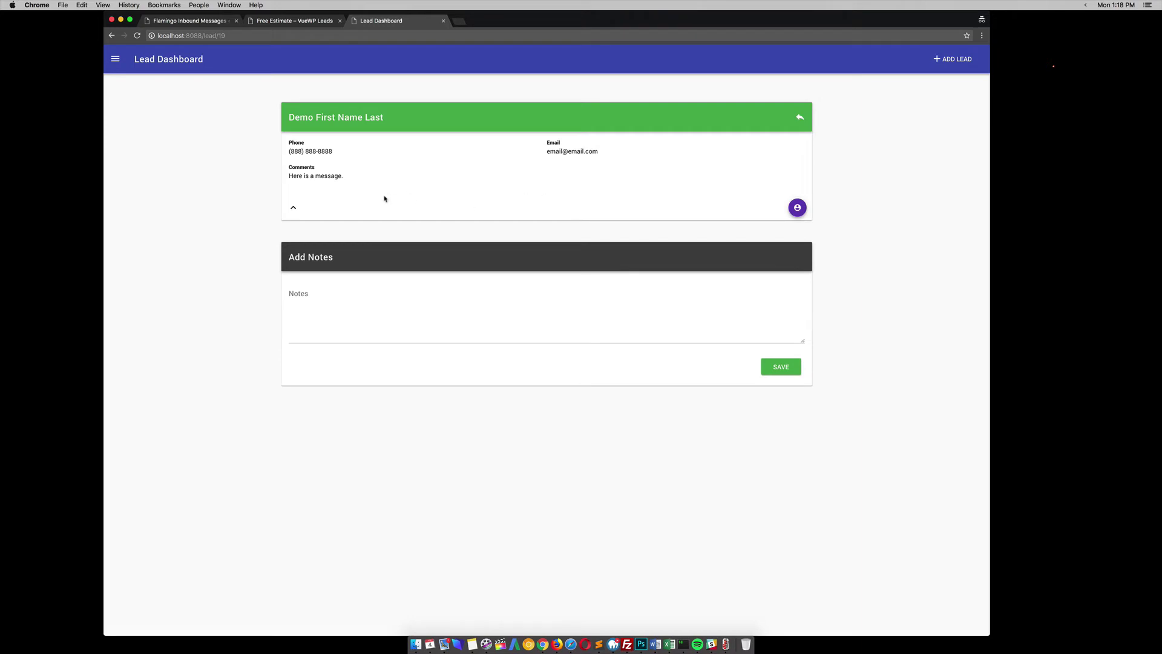
left_click(293, 207)
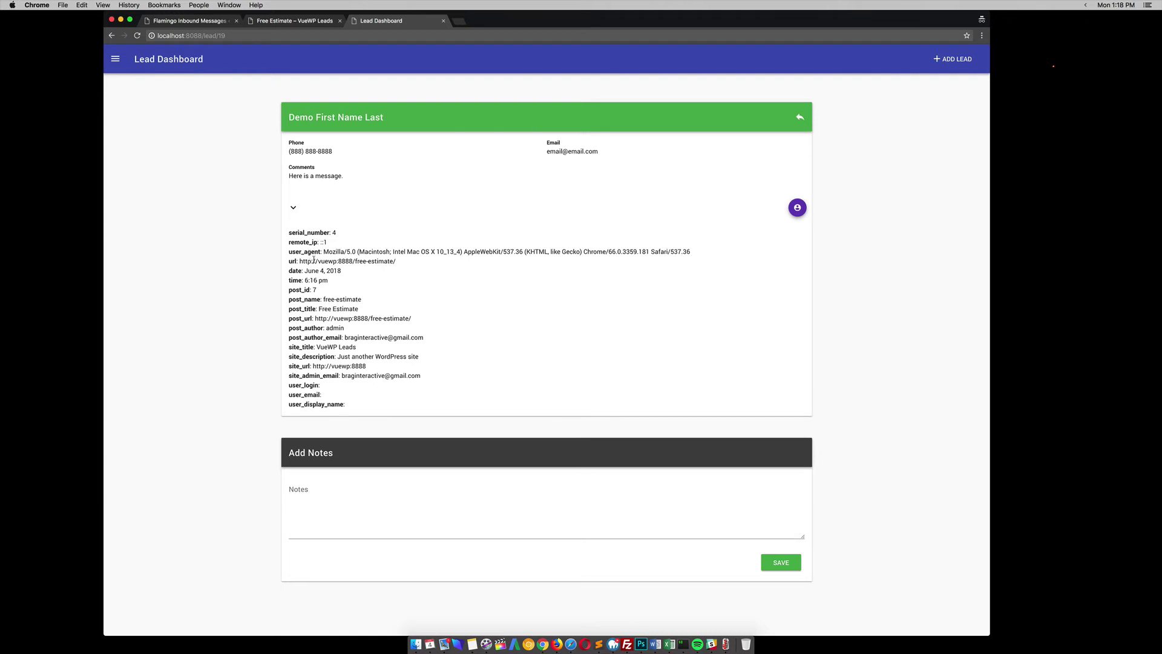
left_click(293, 209)
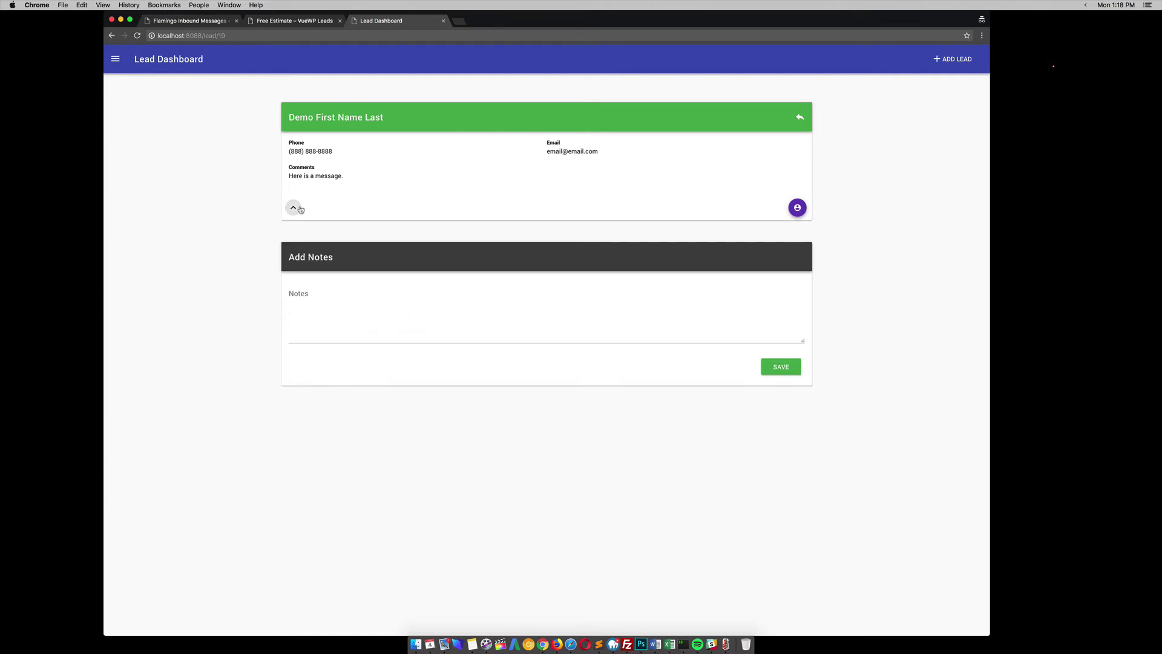
left_click(336, 307)
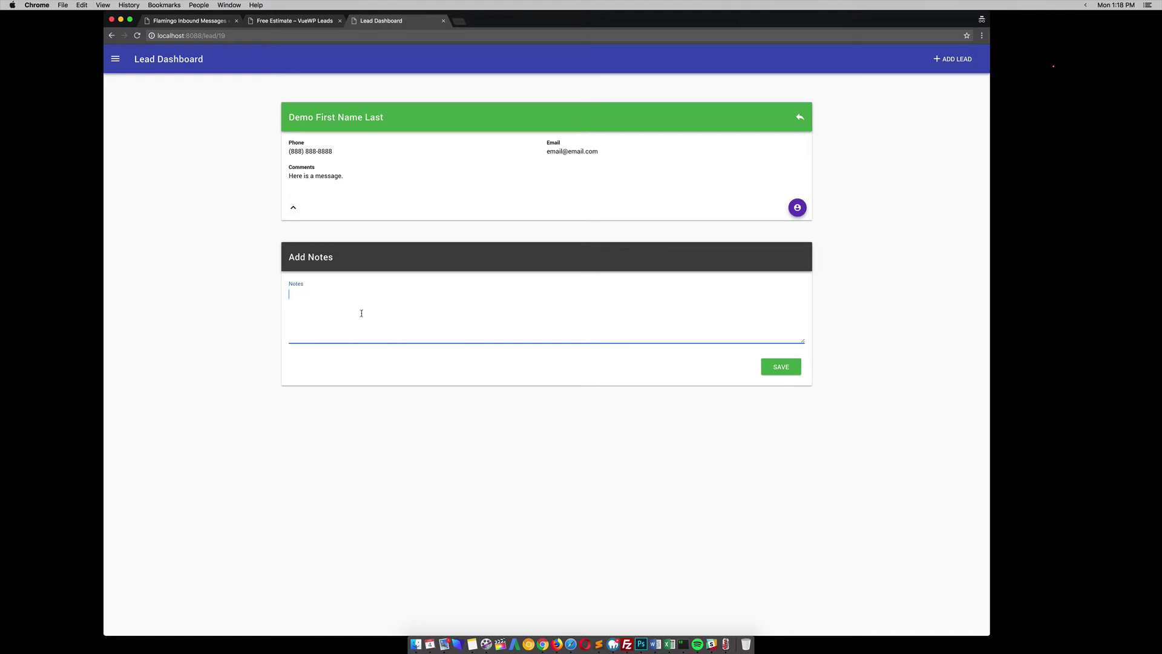
- Save the note 'This was a good lead. They are coming in tomorrow to discuss'
type("This was a good lead. They are coming in tomorrow to ")
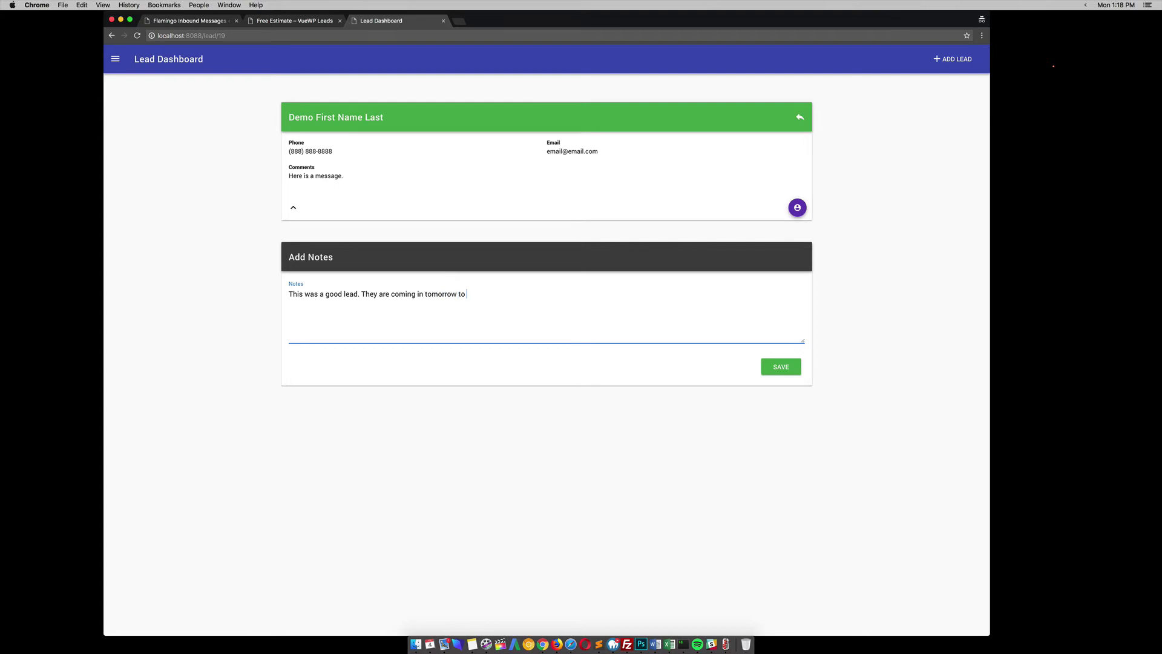
type("discuss.")
left_click(783, 367)
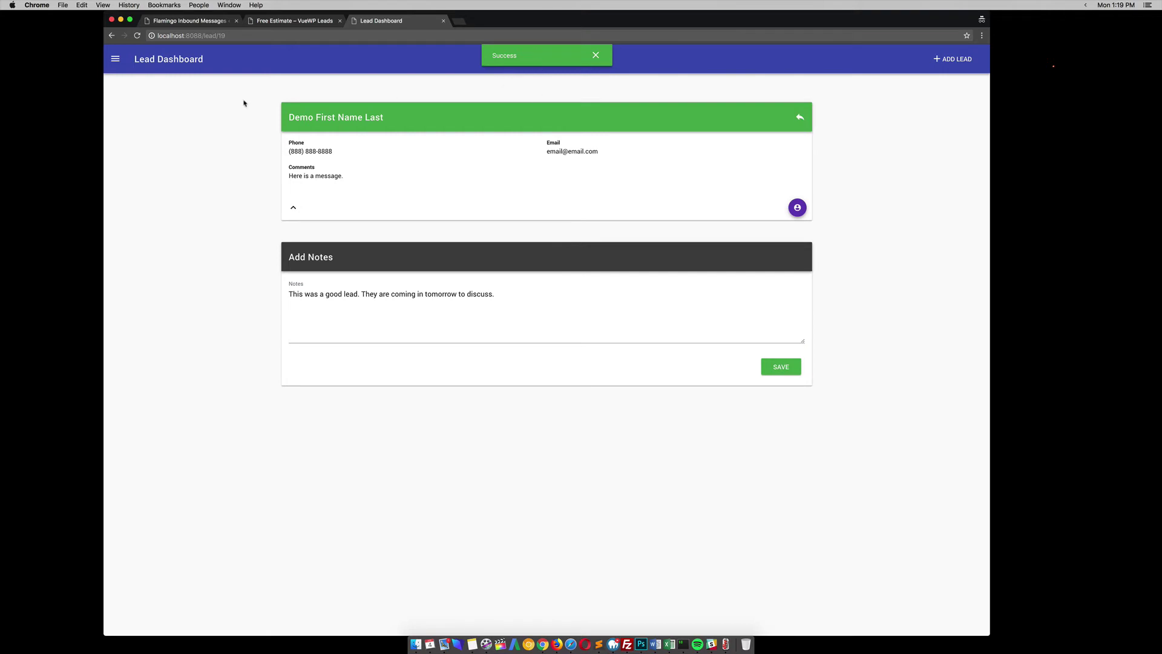
- Go back to the list, reopen the Demo First Name Last lead, and open its Edit Item form
left_click(799, 117)
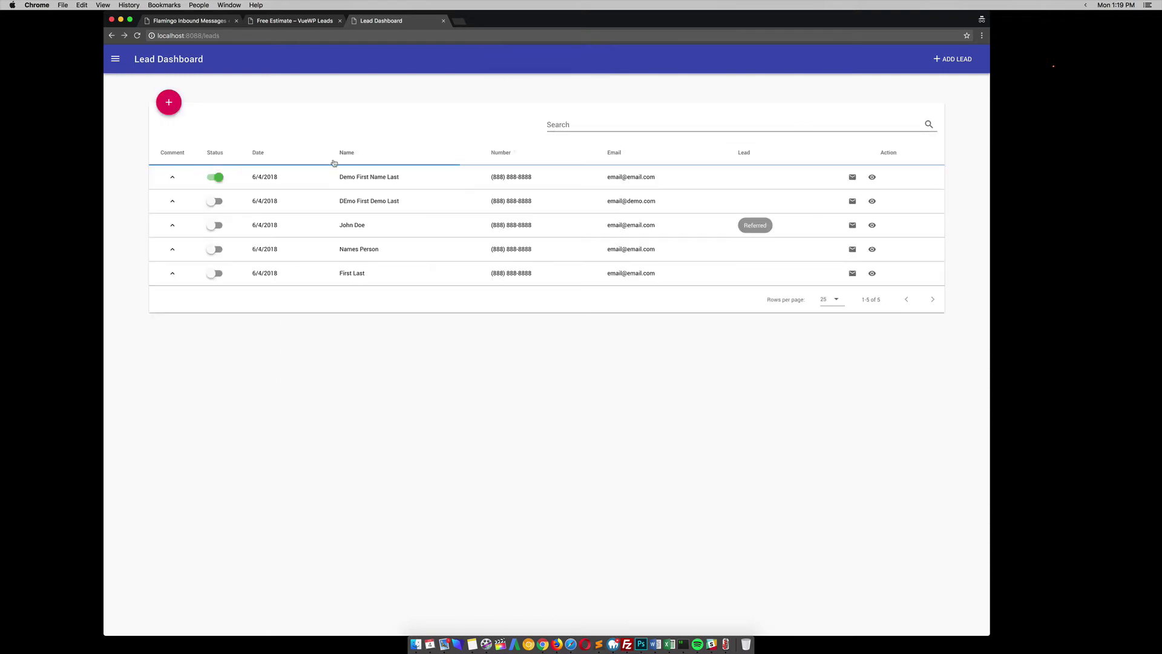
left_click(872, 176)
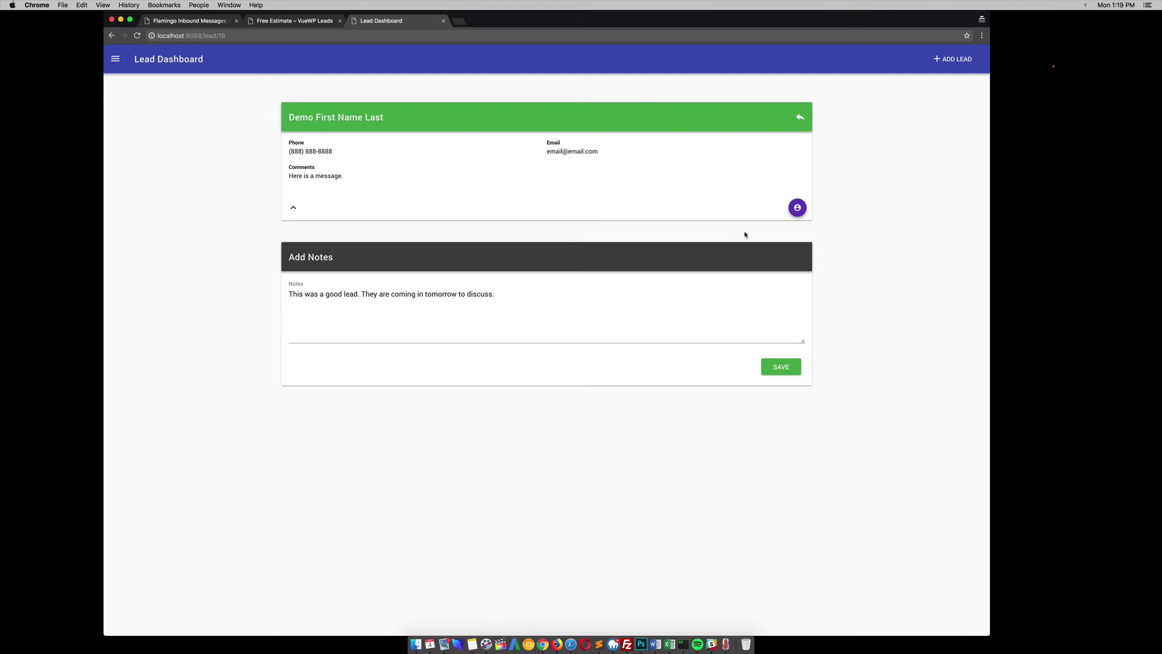
left_click(797, 207)
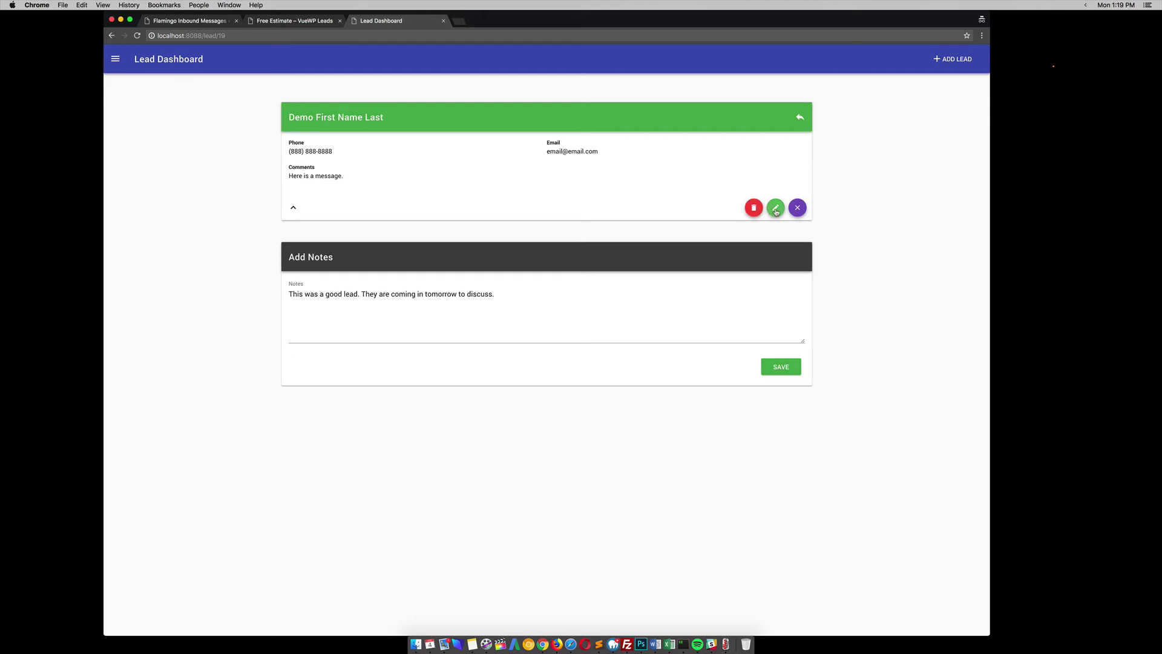
left_click(776, 209)
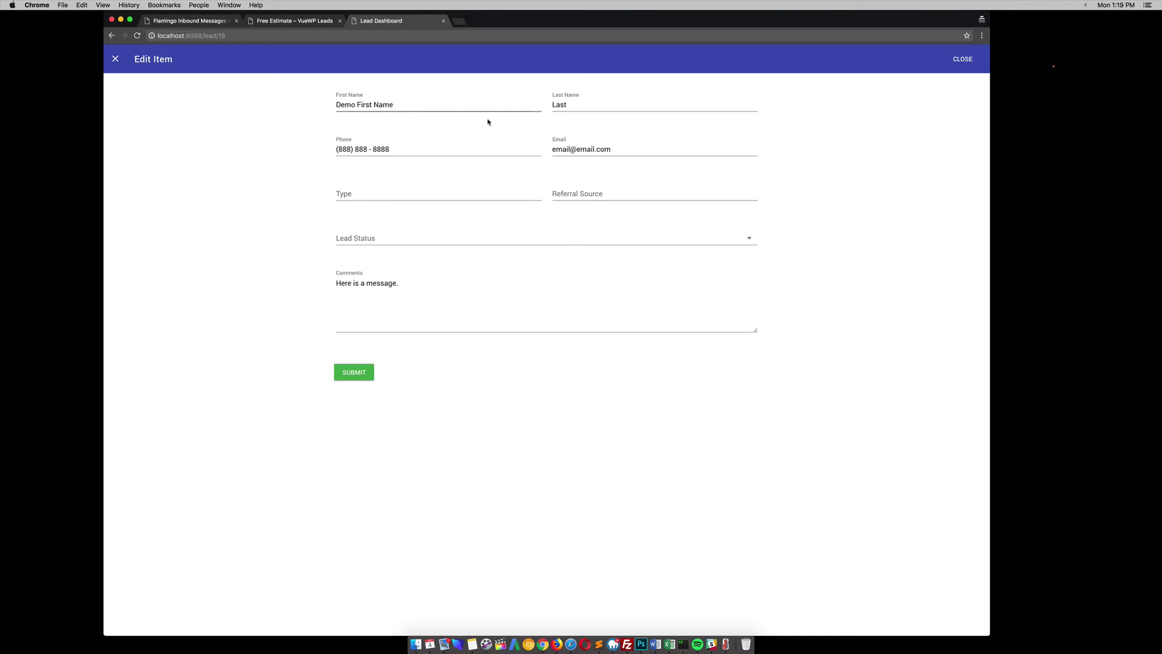
- Enter Type 'Repair', Referral Source 'Google', choose Lead Status Meeting Set, and submit
left_click(373, 194)
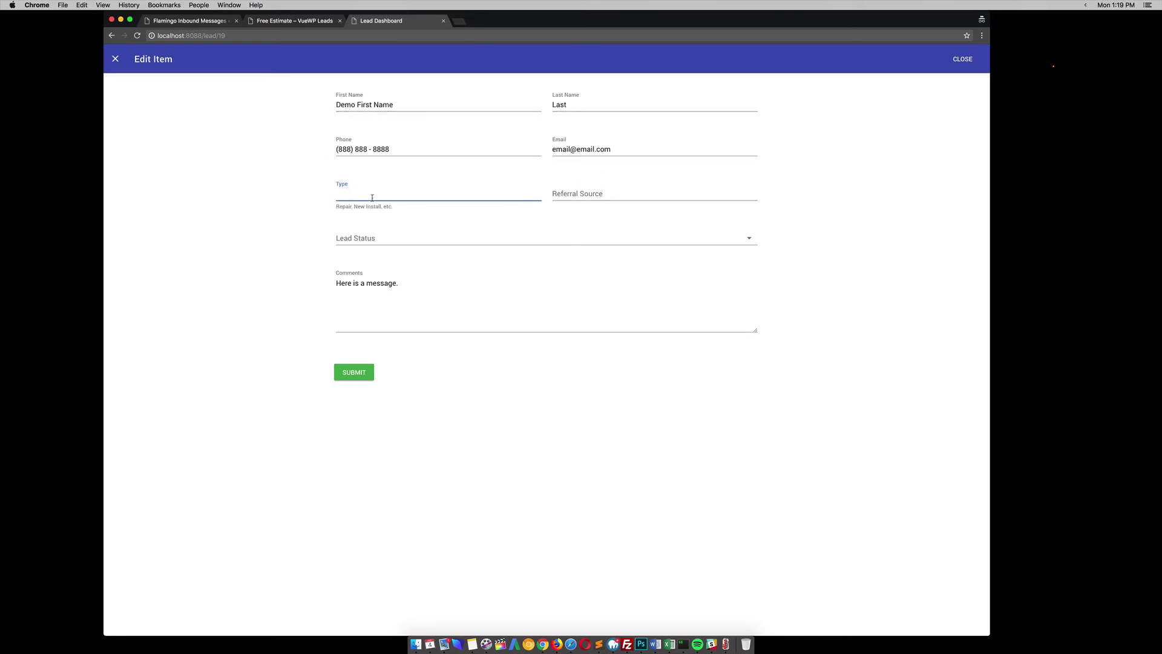
left_click(290, 187)
left_click(362, 194)
type("Repair")
left_click(575, 193)
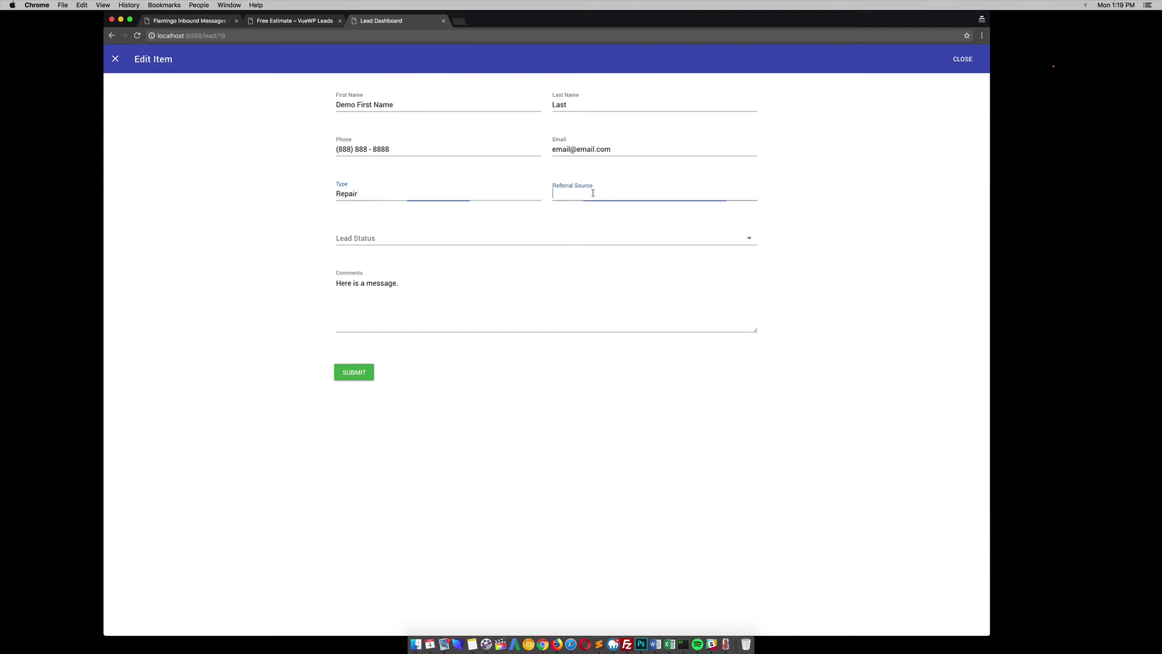
type("Google")
left_click(439, 240)
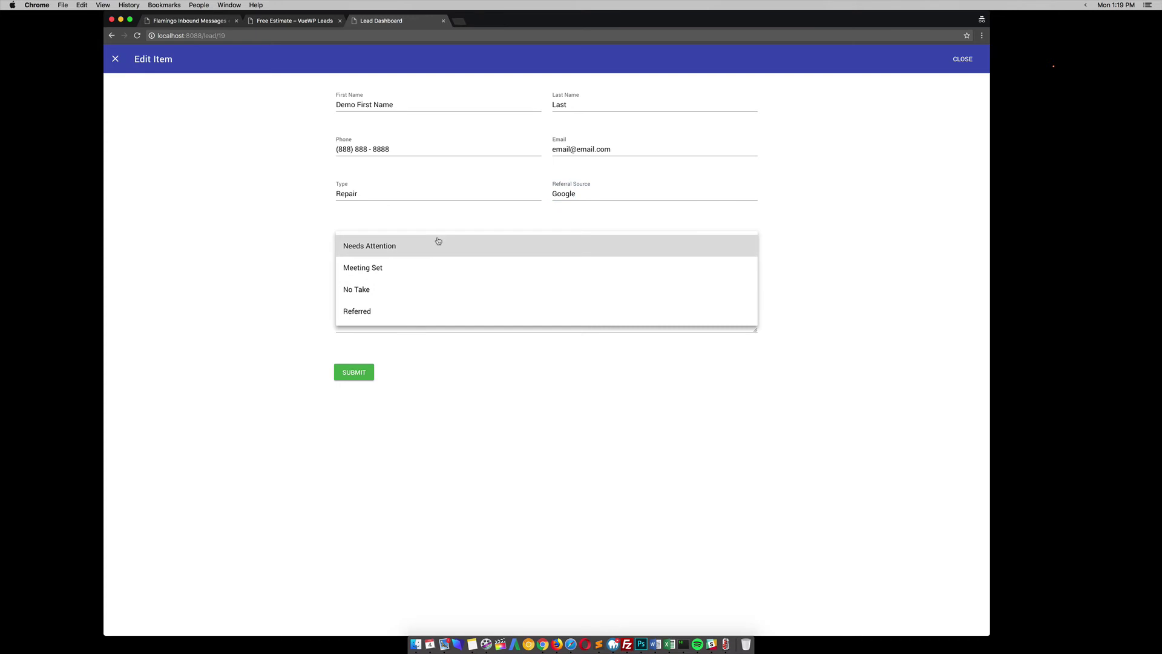
left_click(376, 260)
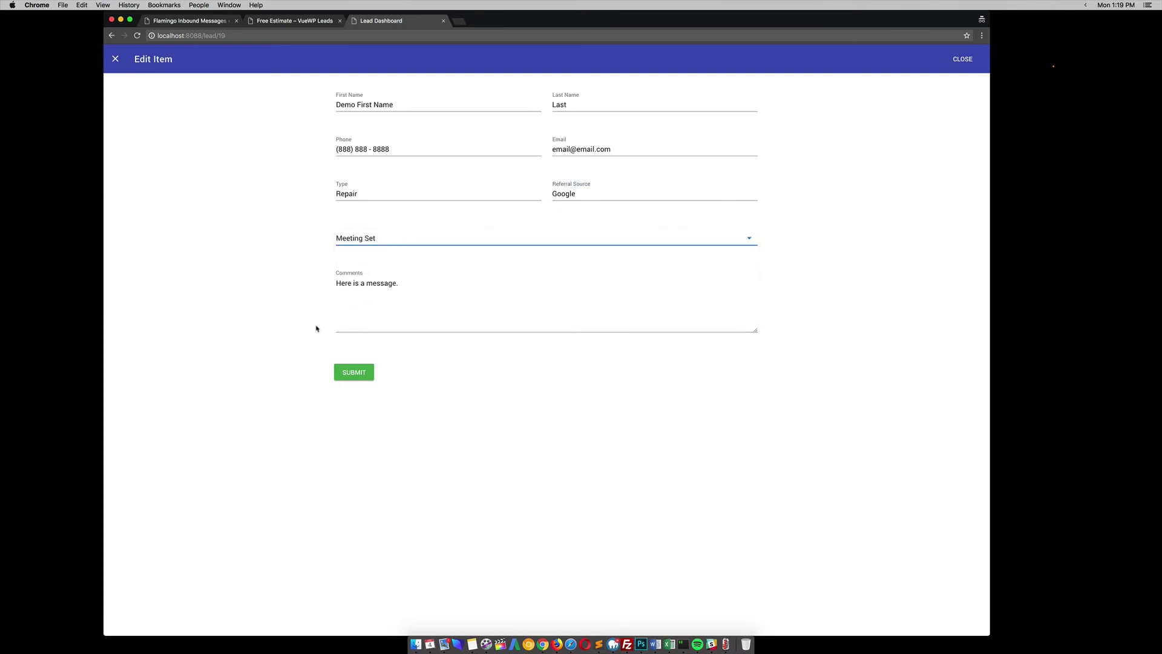
left_click(356, 374)
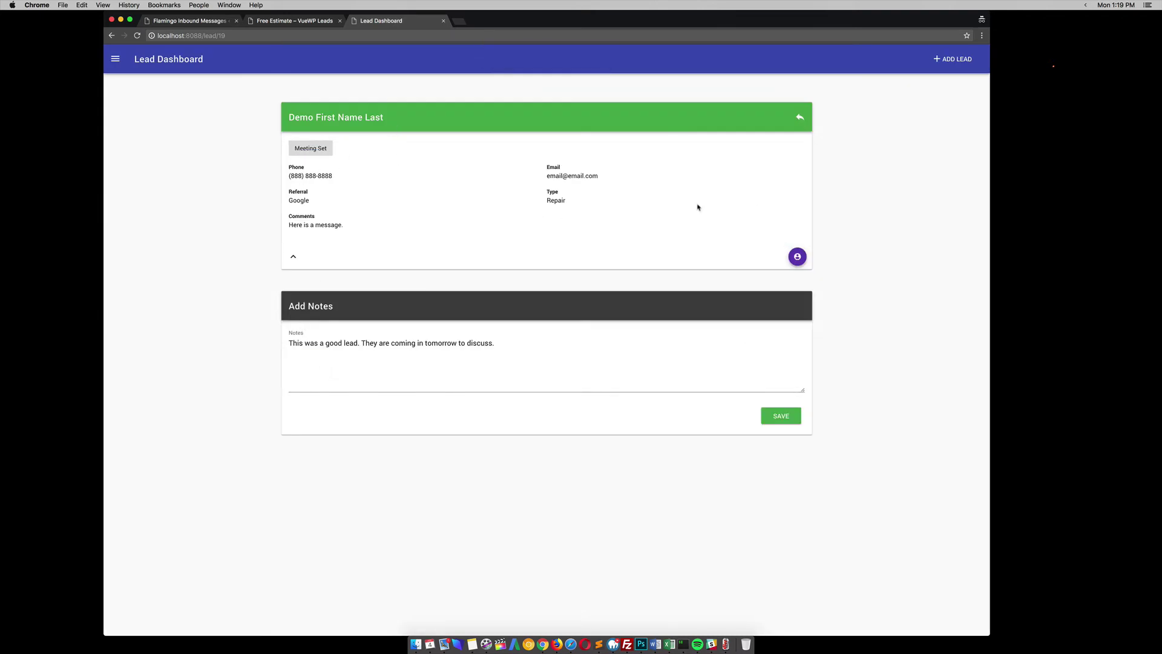
- Return to the leads table, filter the Search box by a name, then clear it to show all leads
left_click(800, 117)
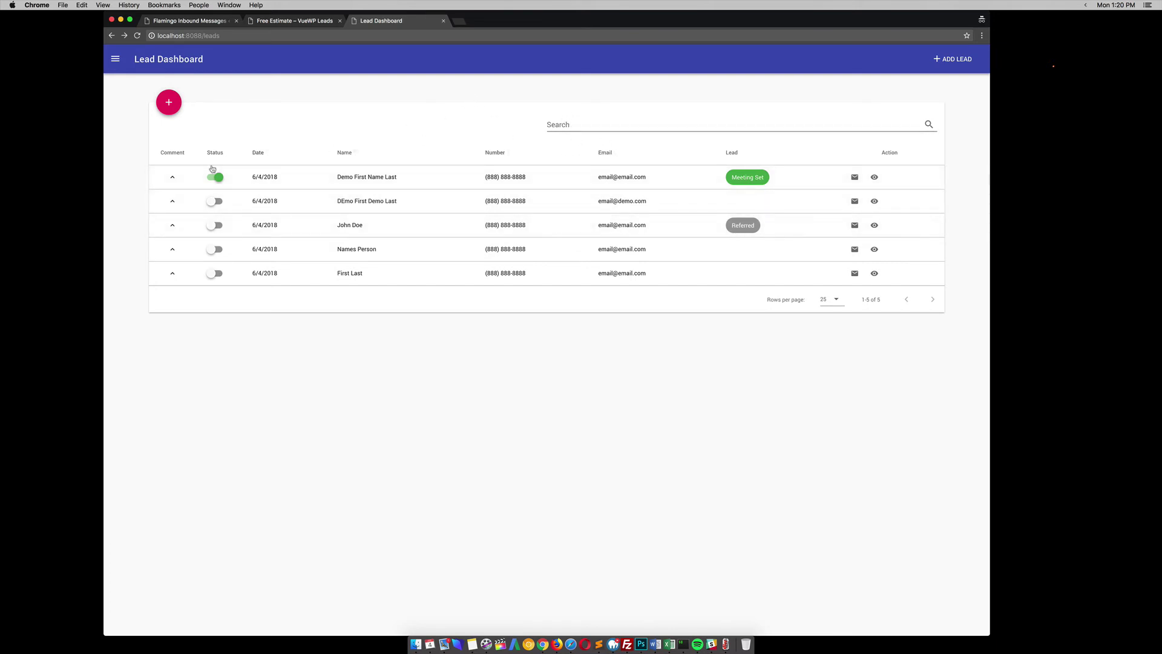
left_click(571, 126)
type("john")
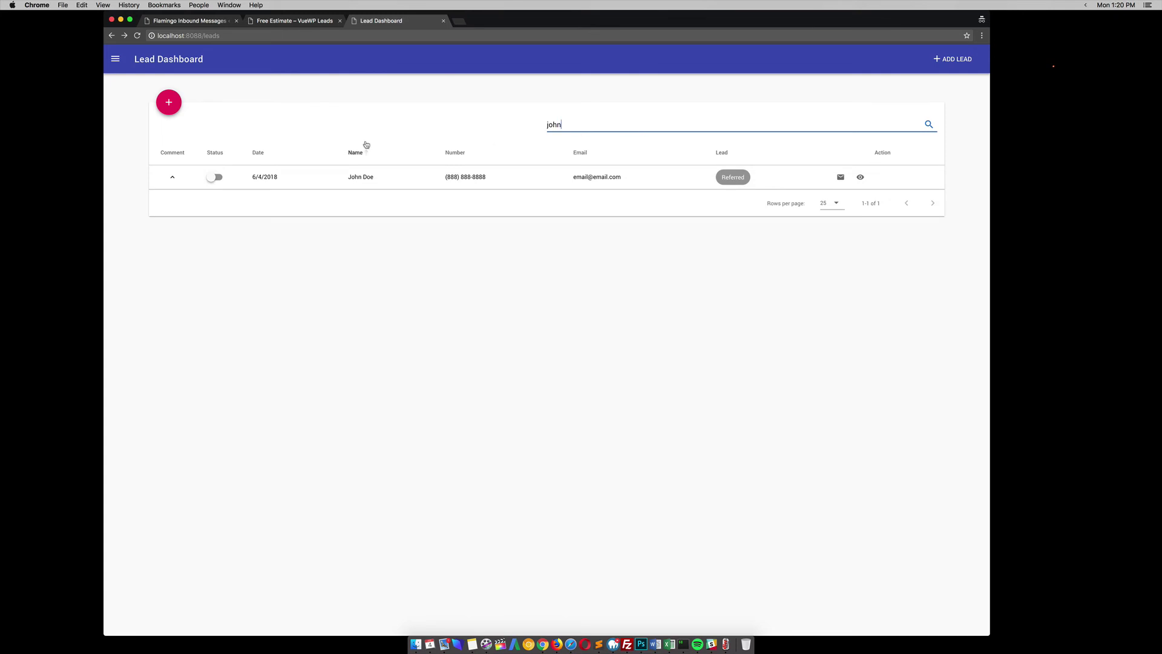
key("BackSpace")
key("BackSpace")
key("BackSpace")
key("BackSpace")
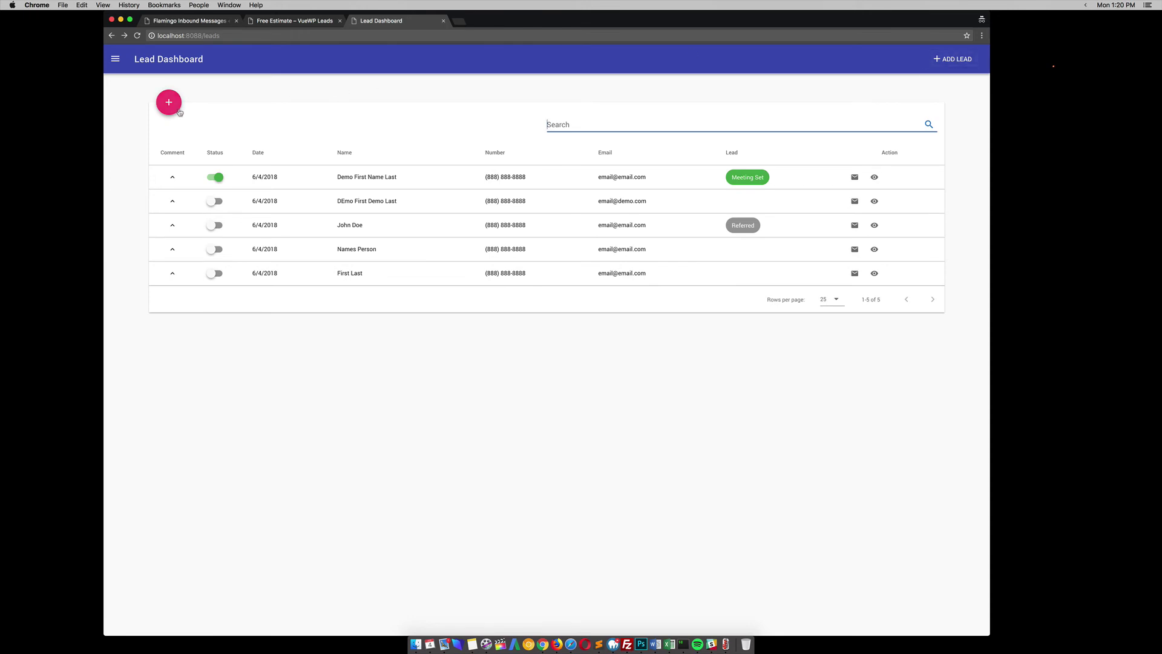
- Start a new lead named Phone Call and enter its phone number and e-mail address
left_click(169, 103)
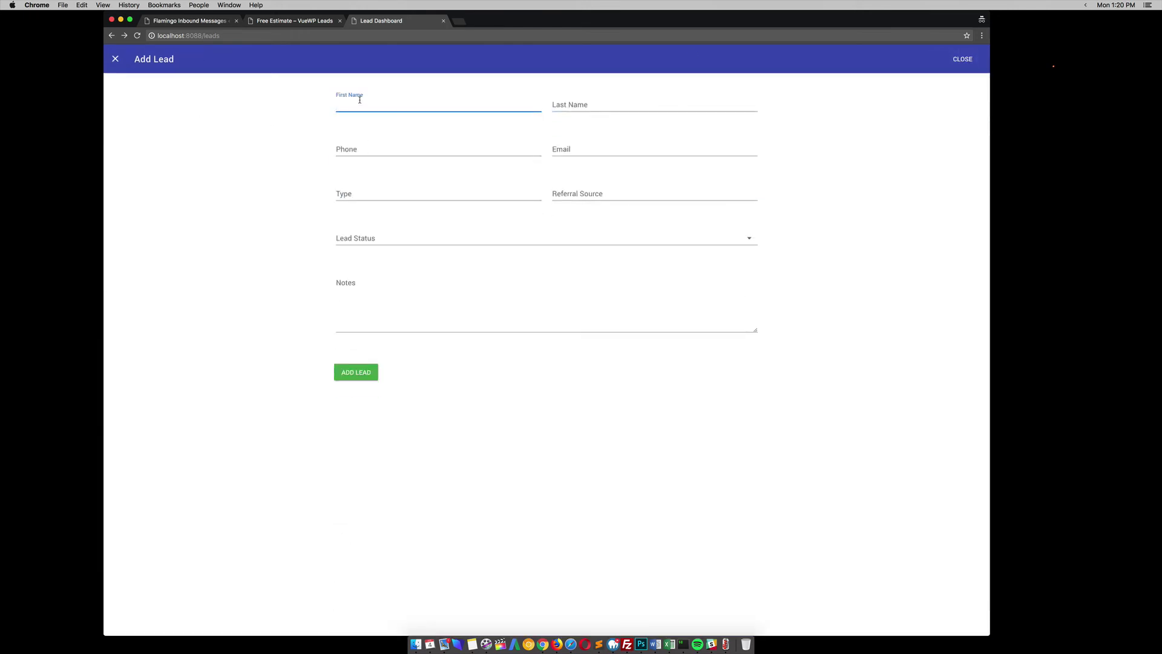
type("Phone")
key("Tab")
type("Call")
key("Tab")
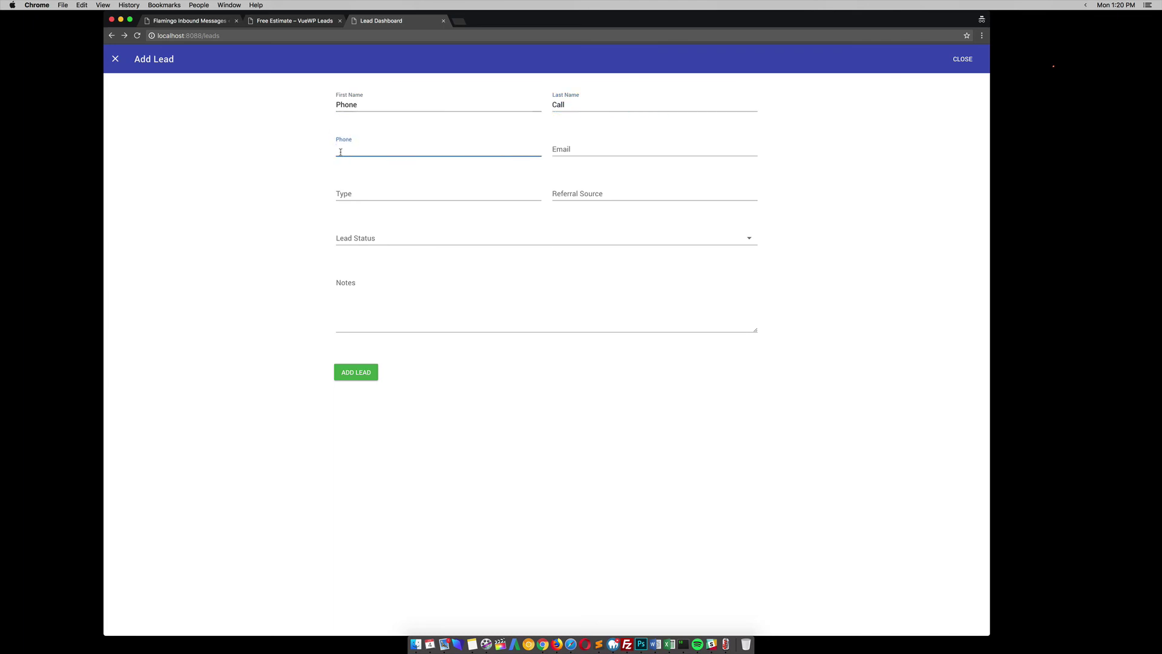
left_click(584, 147)
type("email@emaol.com")
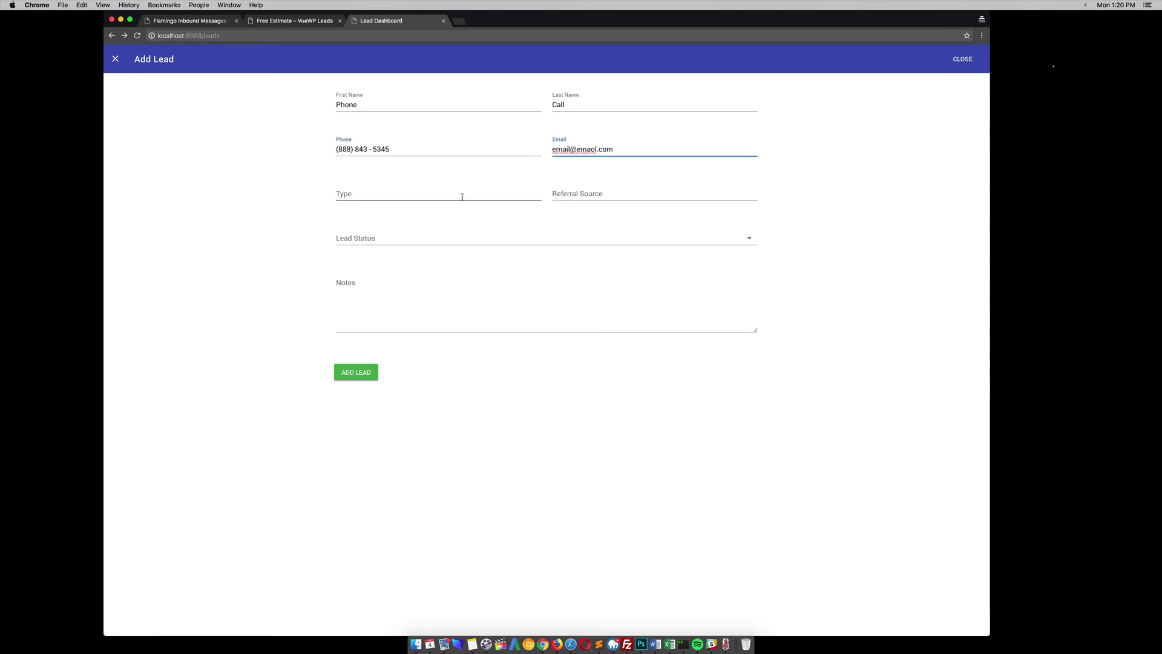
- Give the lead type New Install, source Google, status Needs Attention, note 'This guy wants to talk to the owner/', and save it
left_click(462, 197)
type("New Install")
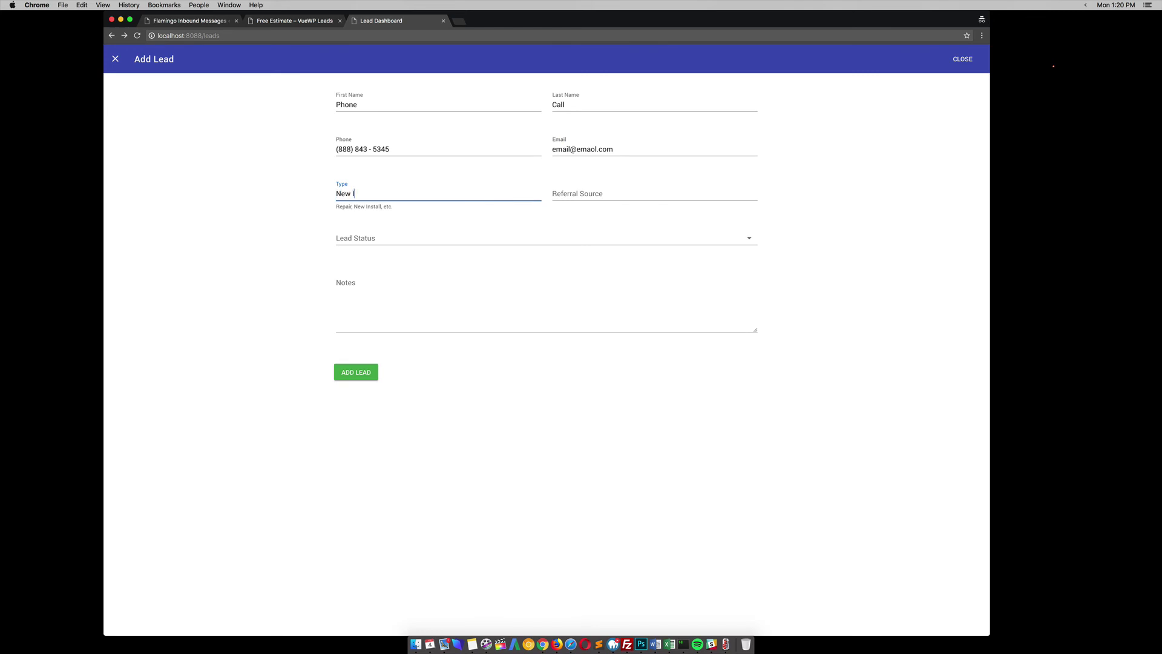
left_click(633, 189)
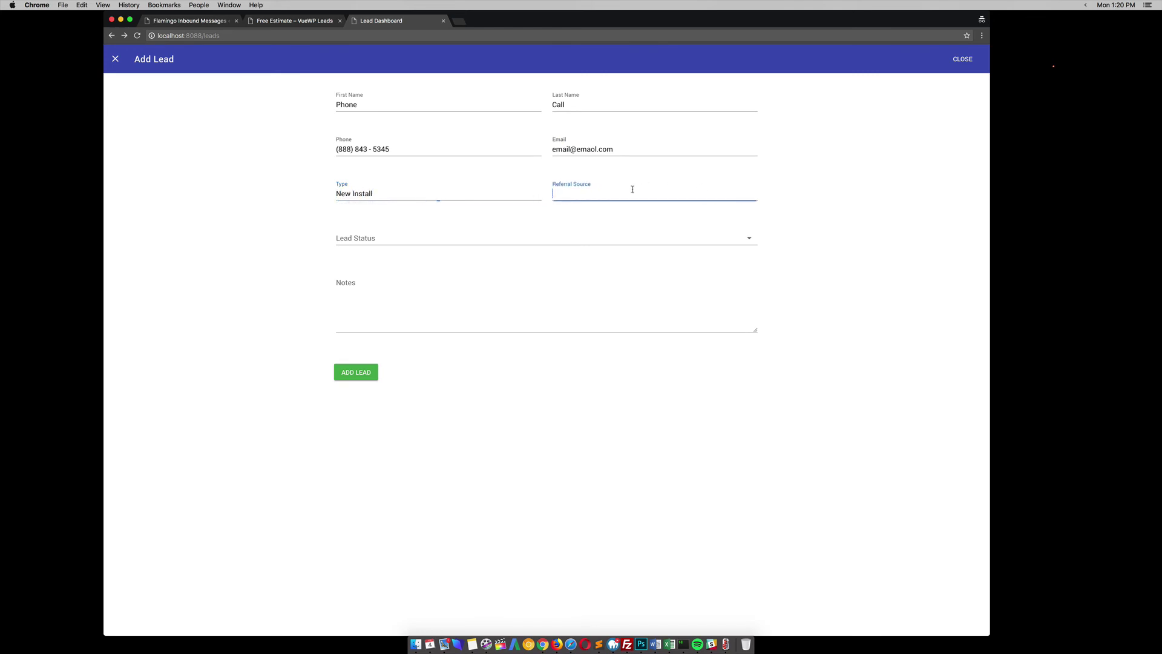
type("Google")
left_click(522, 239)
left_click(522, 243)
left_click(368, 292)
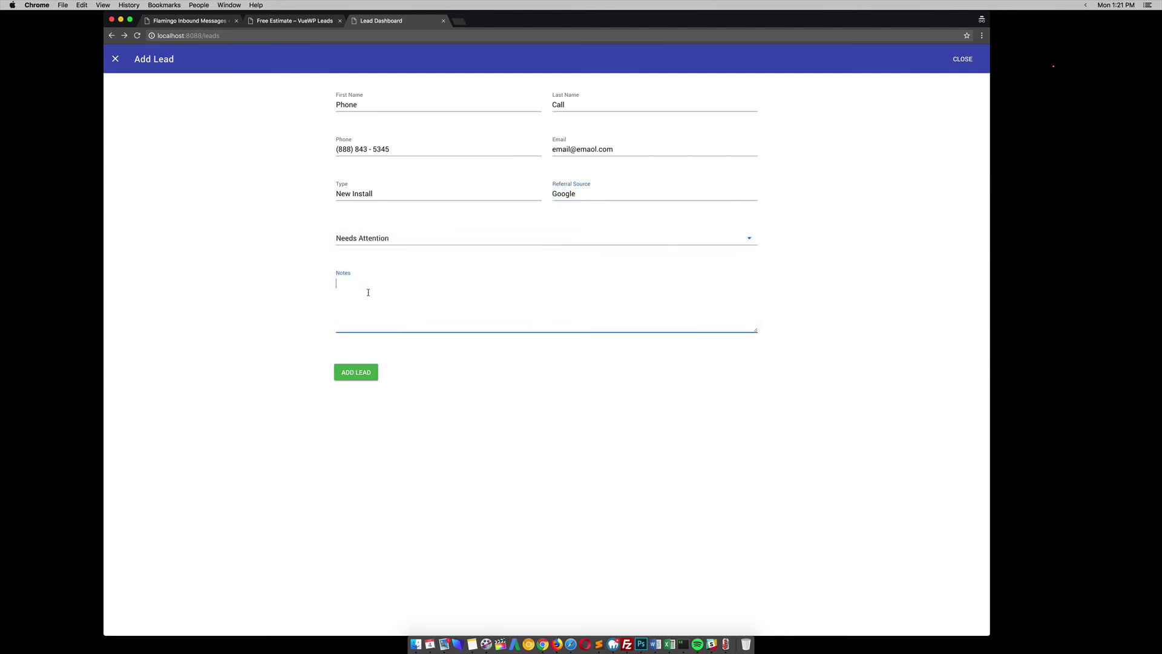
type("This guy wants to talk to the owner/")
left_click(356, 372)
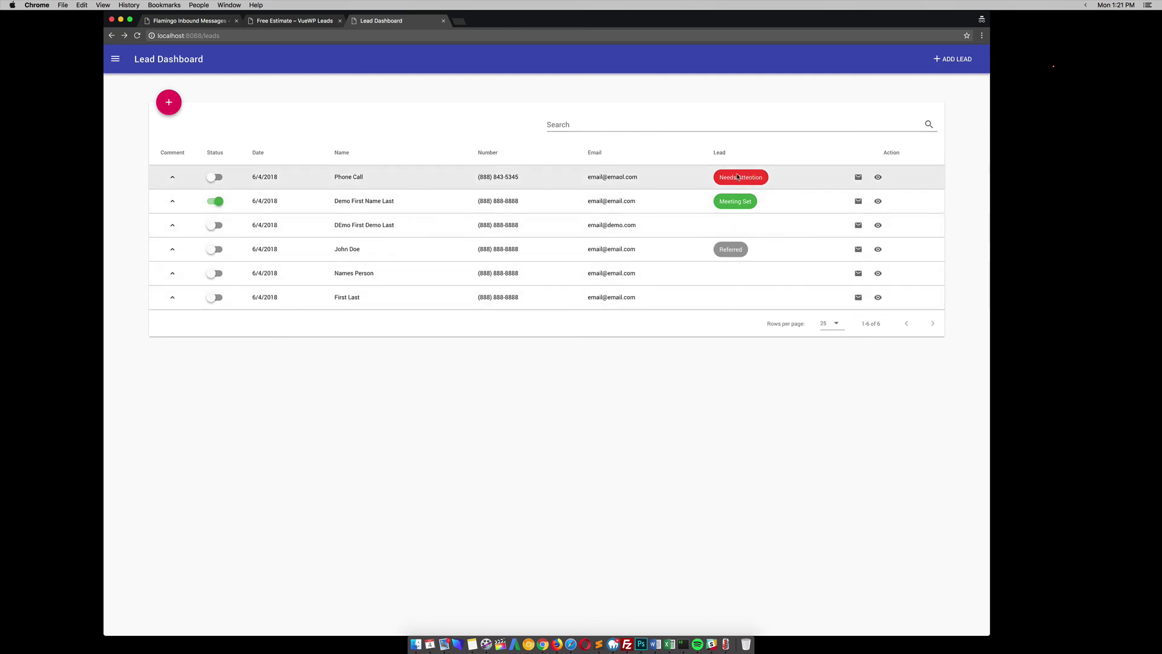
- Turn on the Phone Call lead's status switch, then view its details without editing and return to the list
left_click(215, 177)
left_click(878, 177)
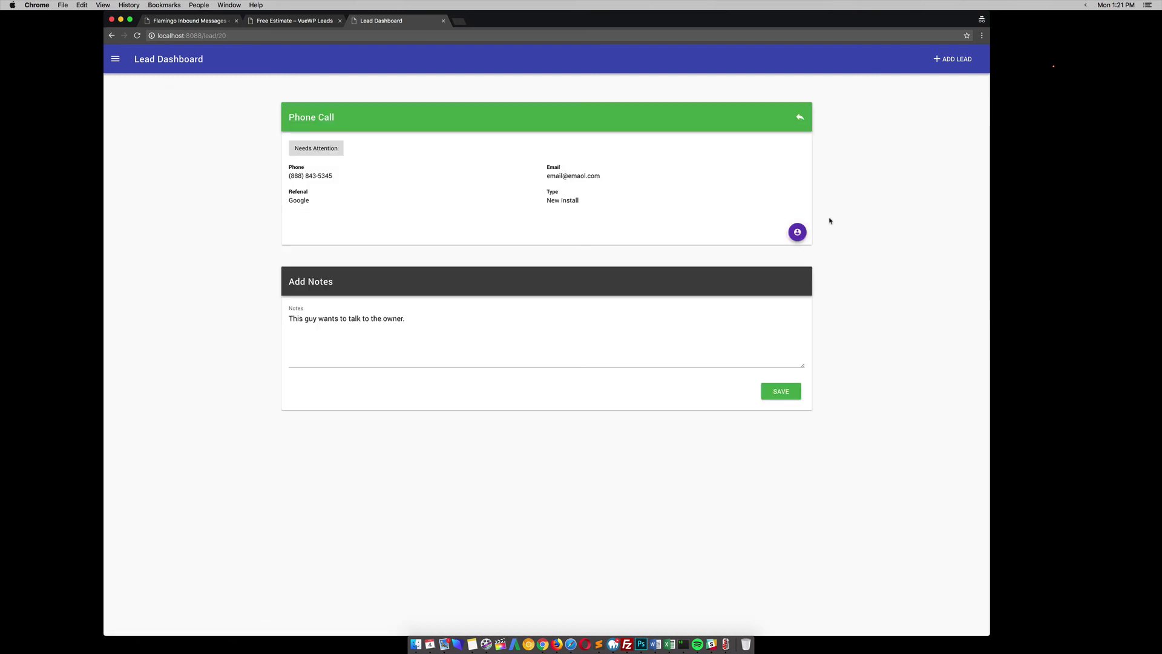
left_click(776, 232)
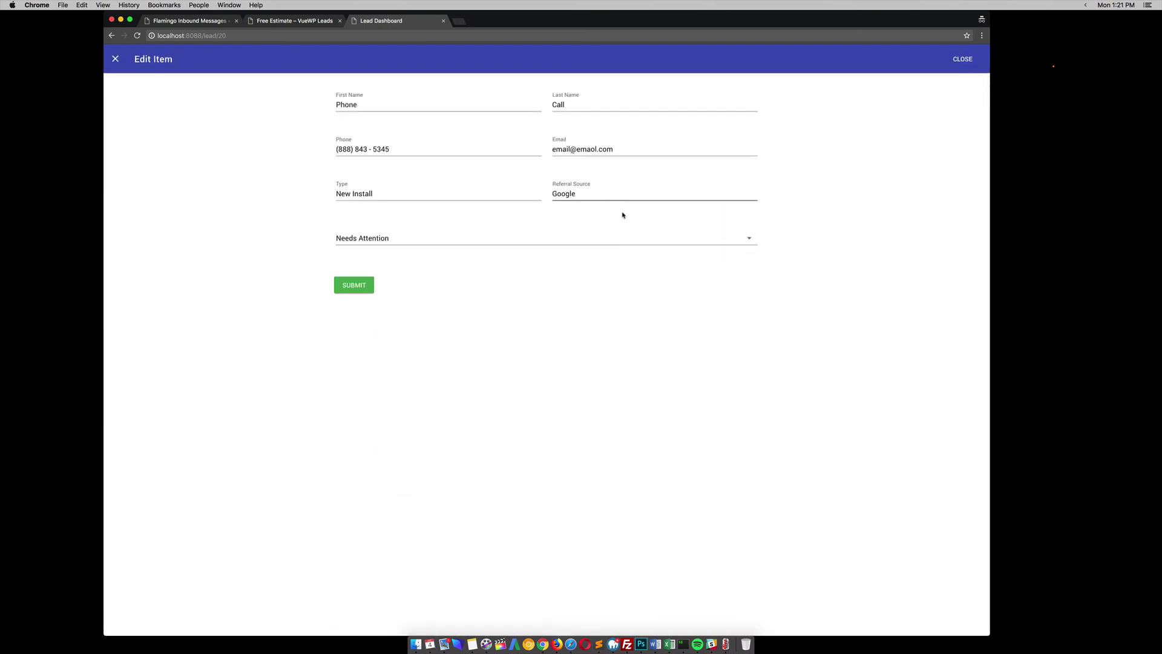
left_click(949, 59)
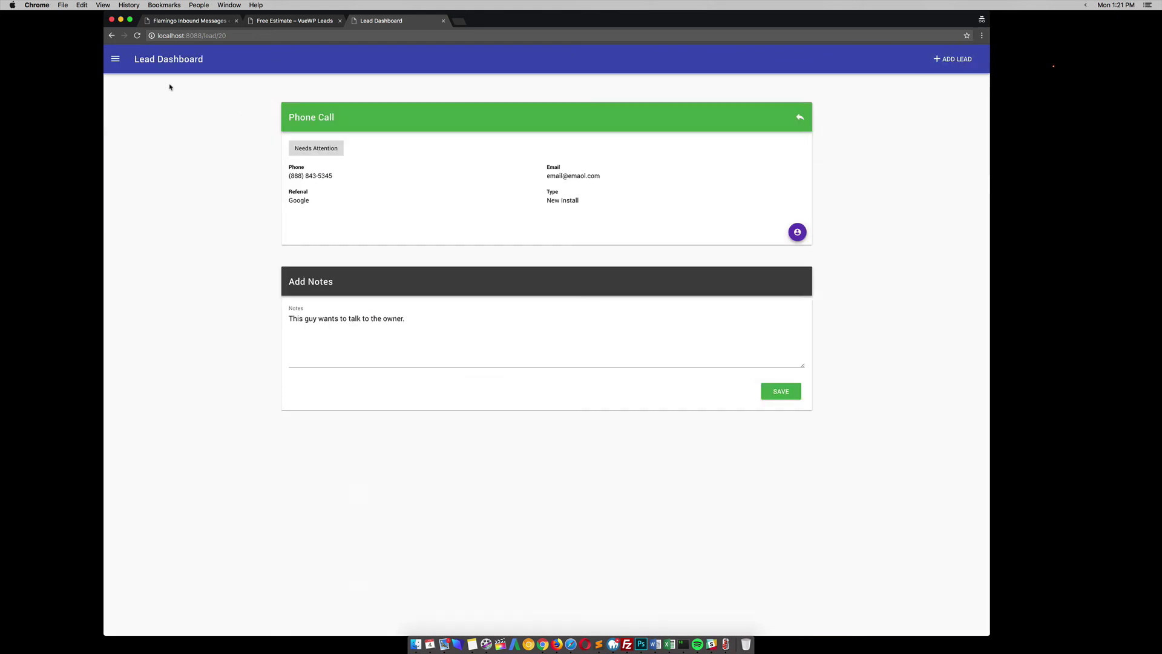
left_click(800, 117)
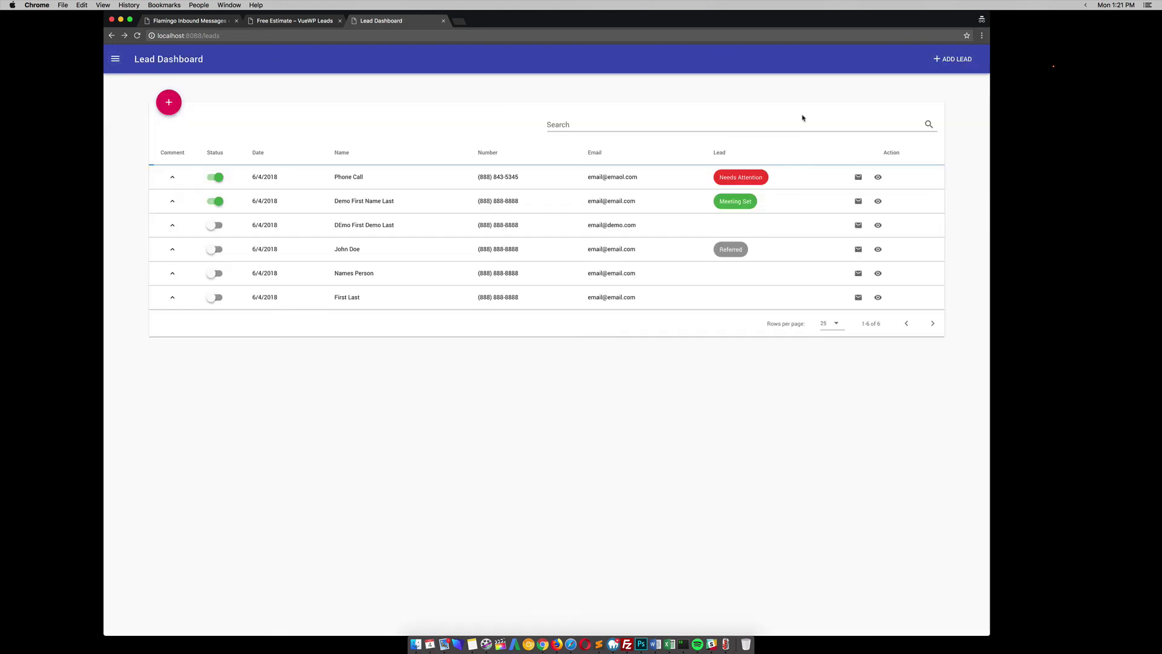